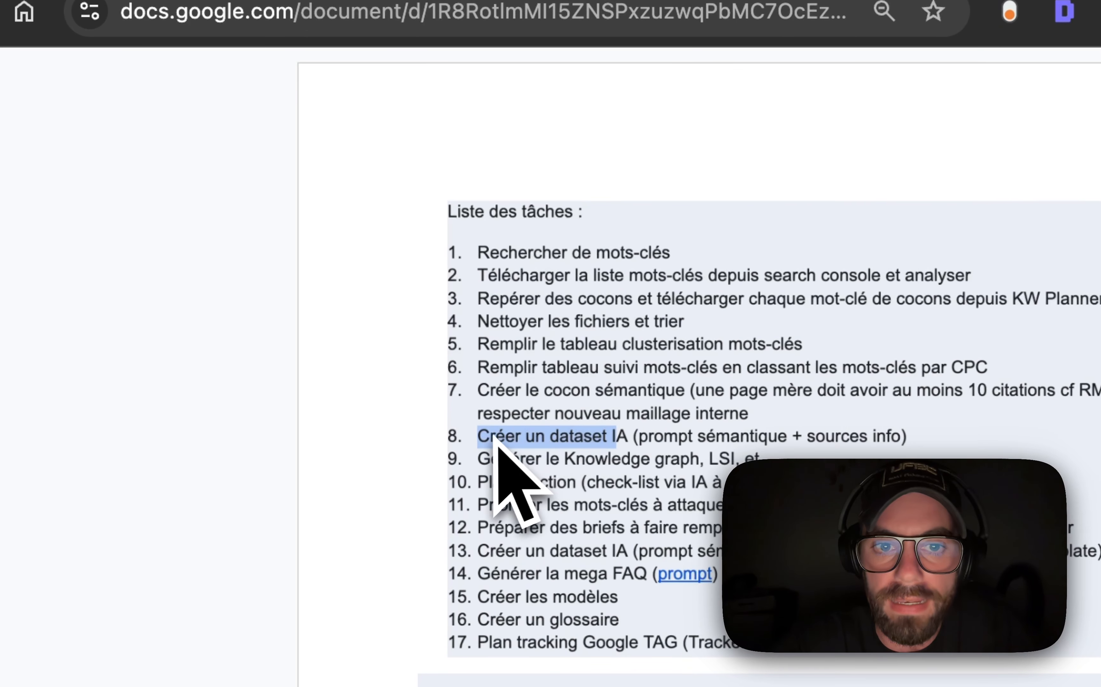
Highlight the "Créer un dataset IA" task in the task list and view the KG and Sémantique prompt documents.
{"action": "left_click_drag", "start_coordinate": [481, 437], "coordinate": [627, 432]}
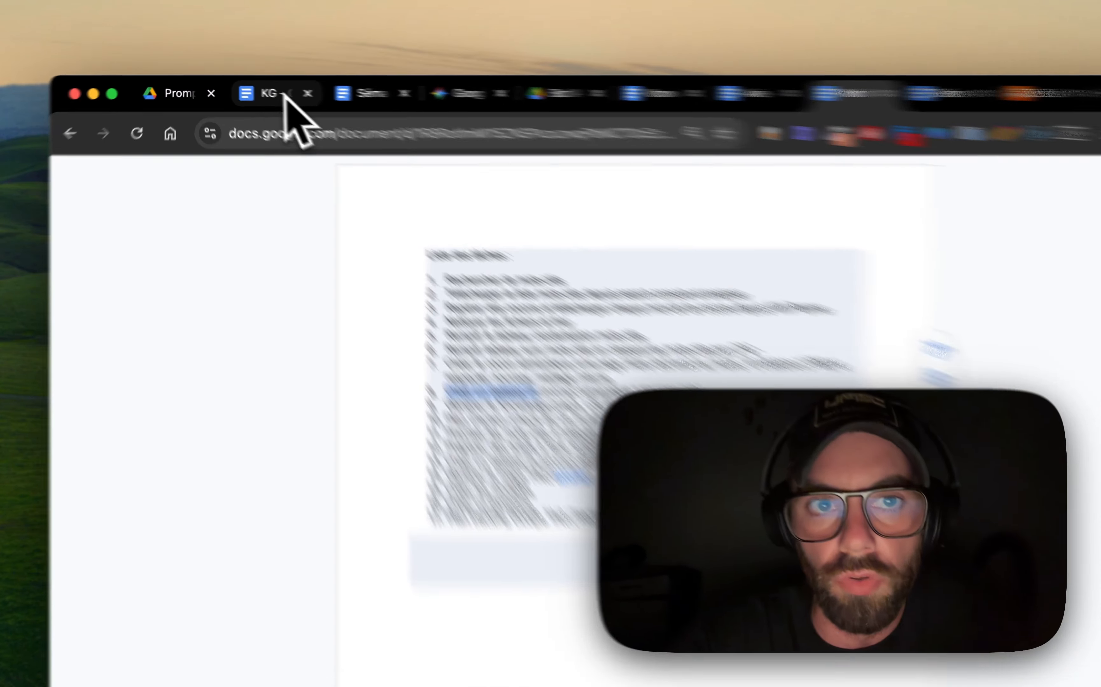
{"action": "left_click", "coordinate": [256, 90]}
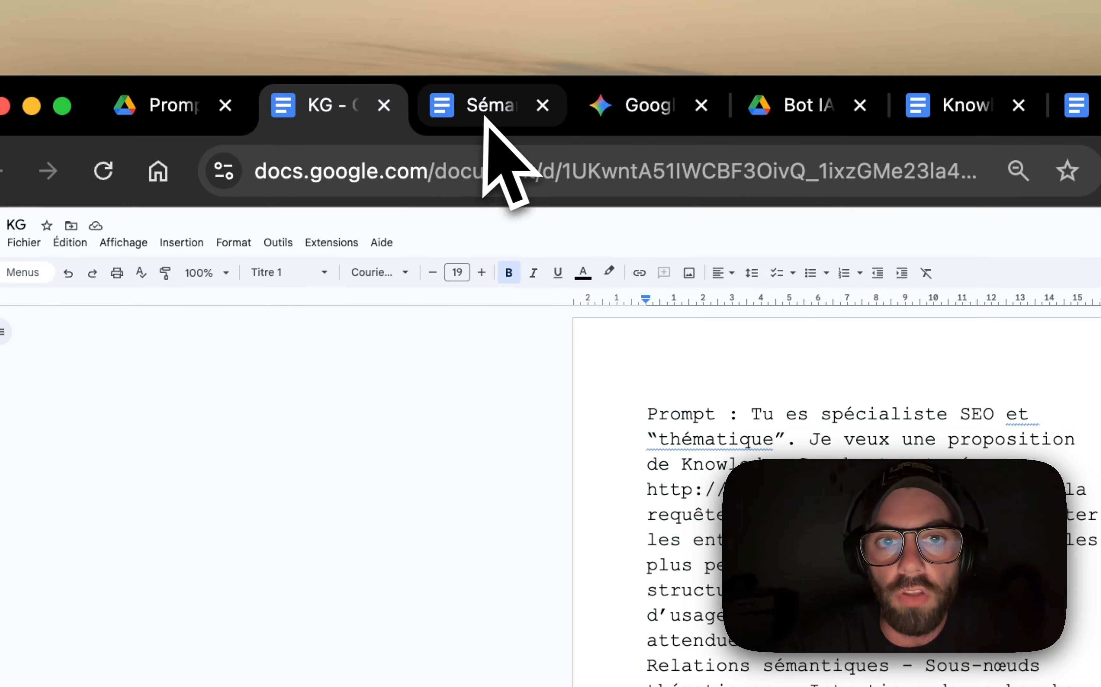
{"action": "left_click", "coordinate": [336, 90]}
{"action": "left_click", "coordinate": [771, 485]}
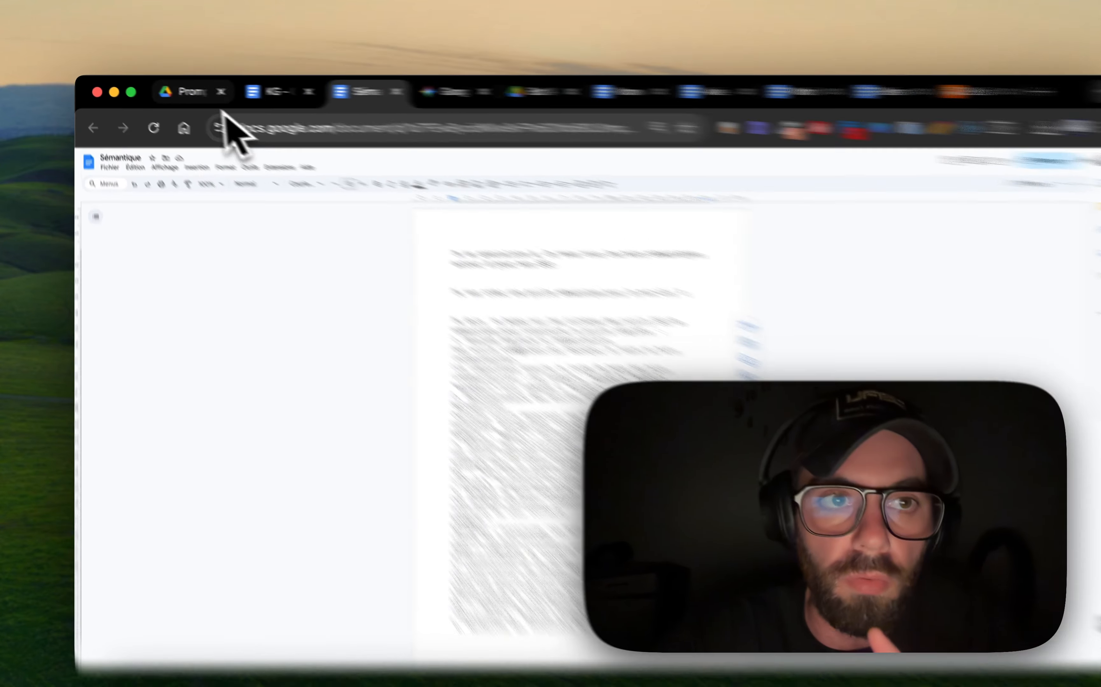
Locate the Sémantique and KG prompt files in the Drive Prompts folder.
{"action": "left_click", "coordinate": [182, 92]}
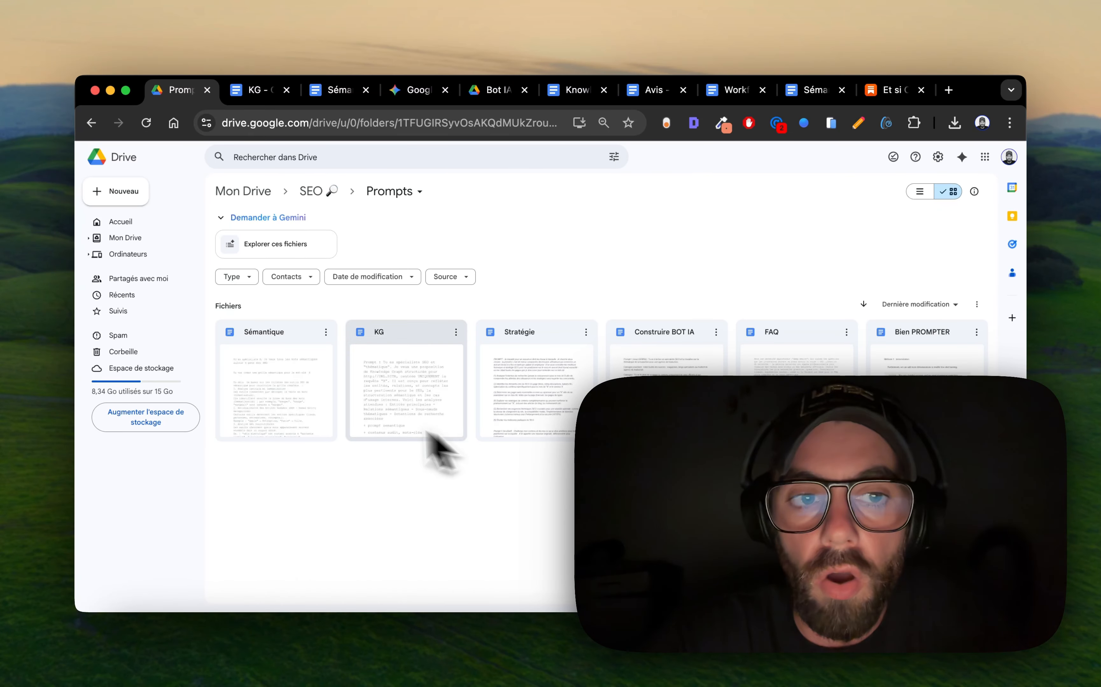
{"action": "left_click", "coordinate": [319, 404]}
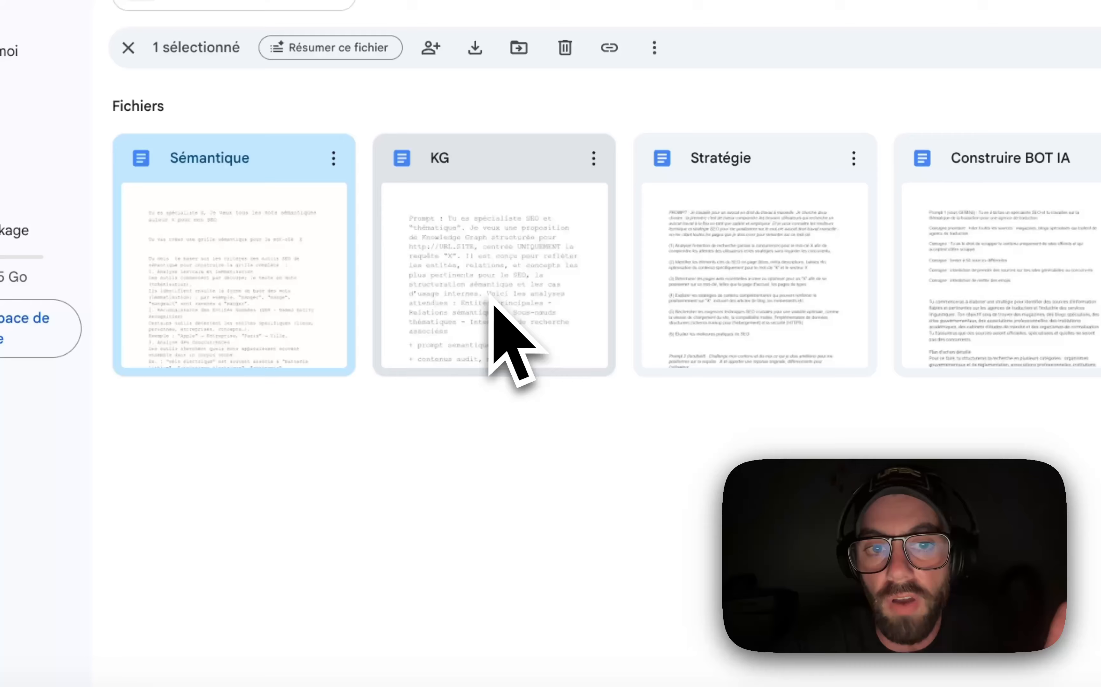
{"action": "left_click", "coordinate": [493, 307]}
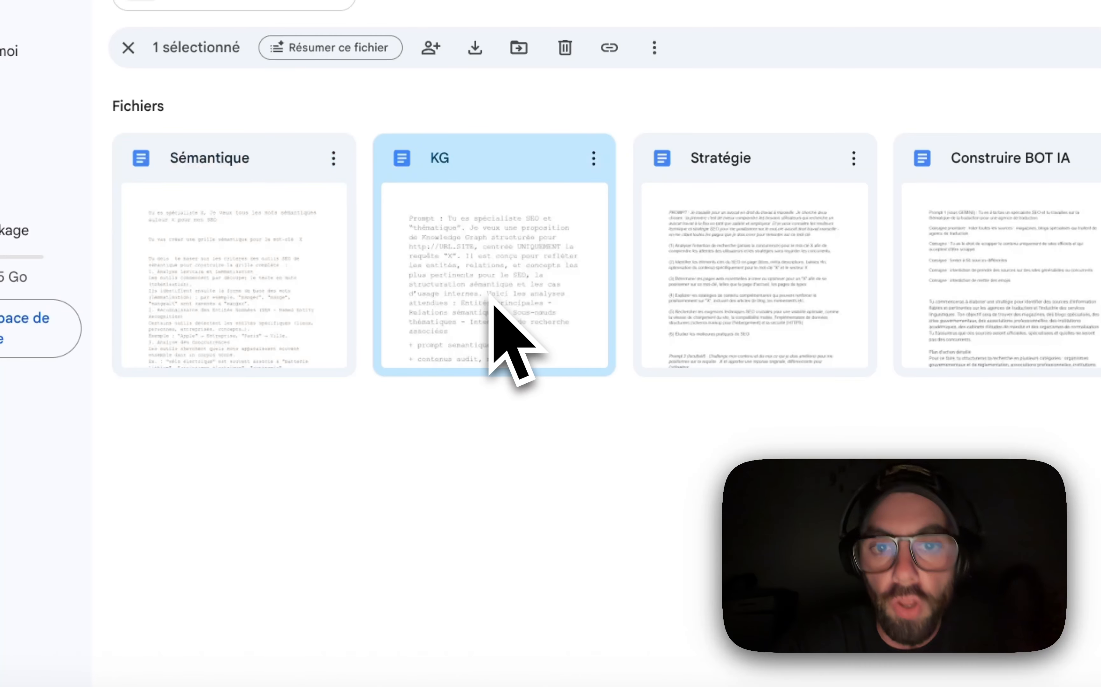
{"action": "left_click", "coordinate": [492, 402]}
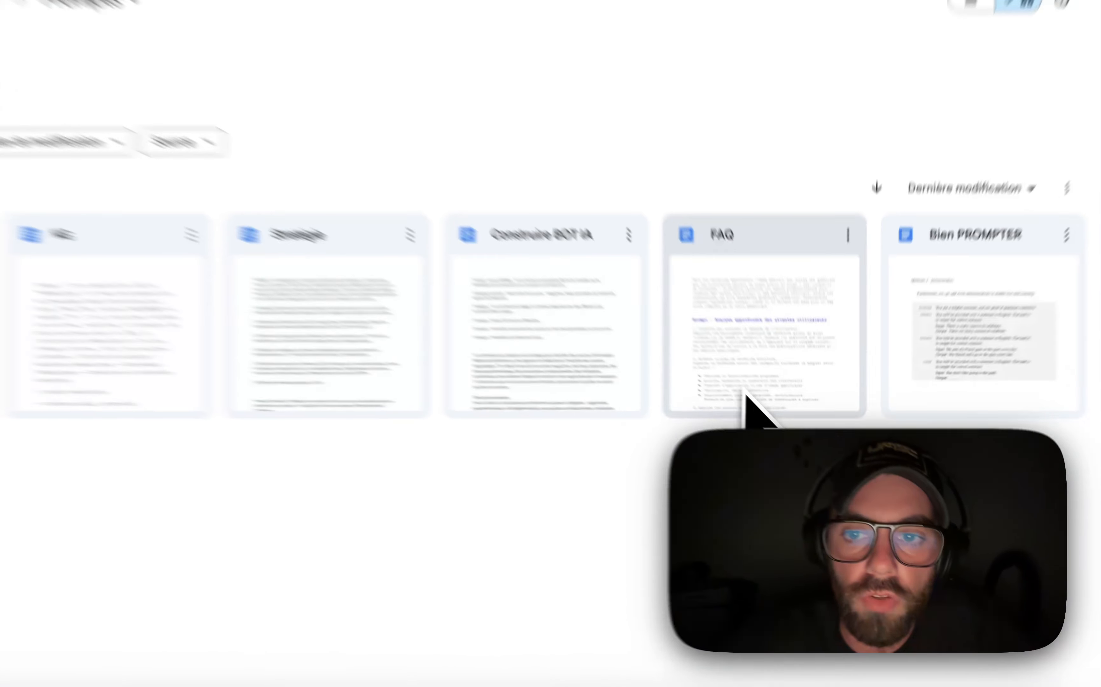
Open the FAQ prompt document from the Prompts folder and highlight its text from the opening paragraph onward.
{"action": "double_click", "coordinate": [793, 430]}
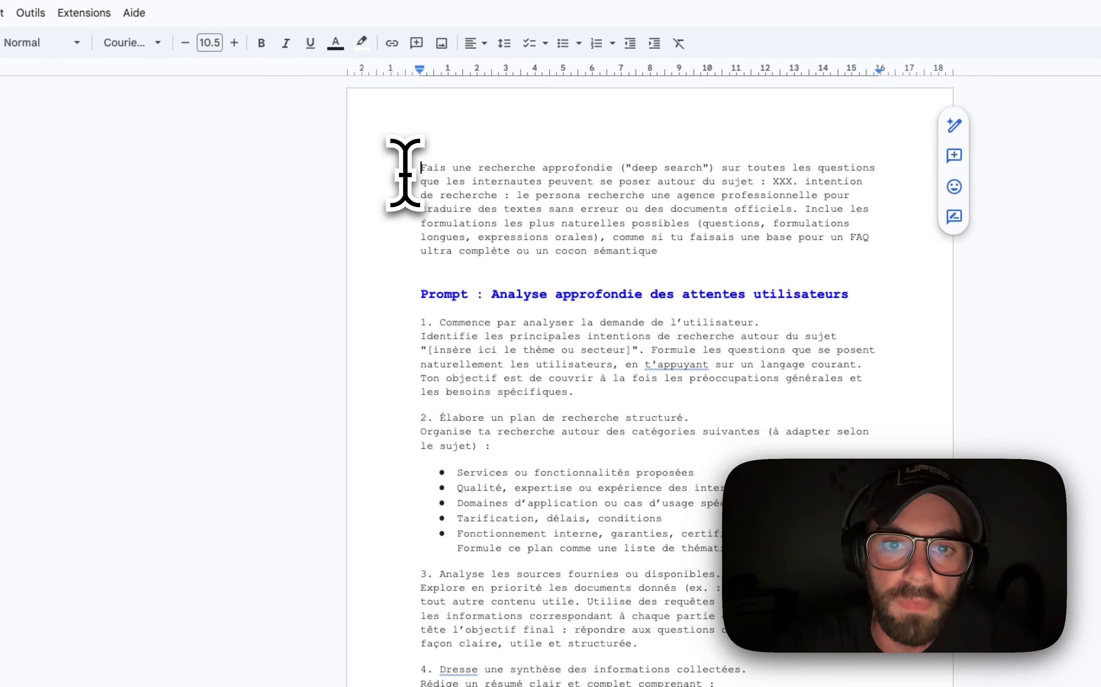
{"action": "left_click_drag", "start_coordinate": [405, 172], "coordinate": [830, 587]}
{"action": "left_click_drag", "start_coordinate": [627, 527], "coordinate": [674, 268]}
{"action": "left_click_drag", "start_coordinate": [571, 268], "coordinate": [582, 307]}
{"action": "scroll", "coordinate": [583, 309], "scroll_direction": "up", "scroll_amount": 8}
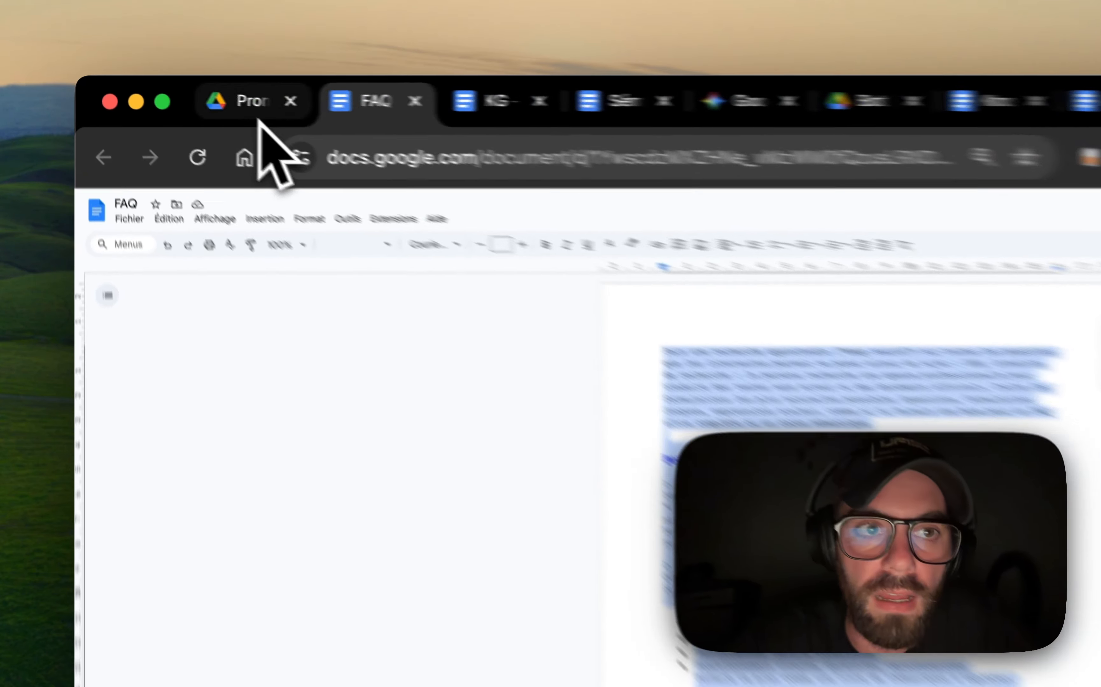
Examine the Bordeaux appart'hôtel FAQ document, covering its commercial, geographic, specific, informational and niche question sections.
{"action": "left_click", "coordinate": [175, 90]}
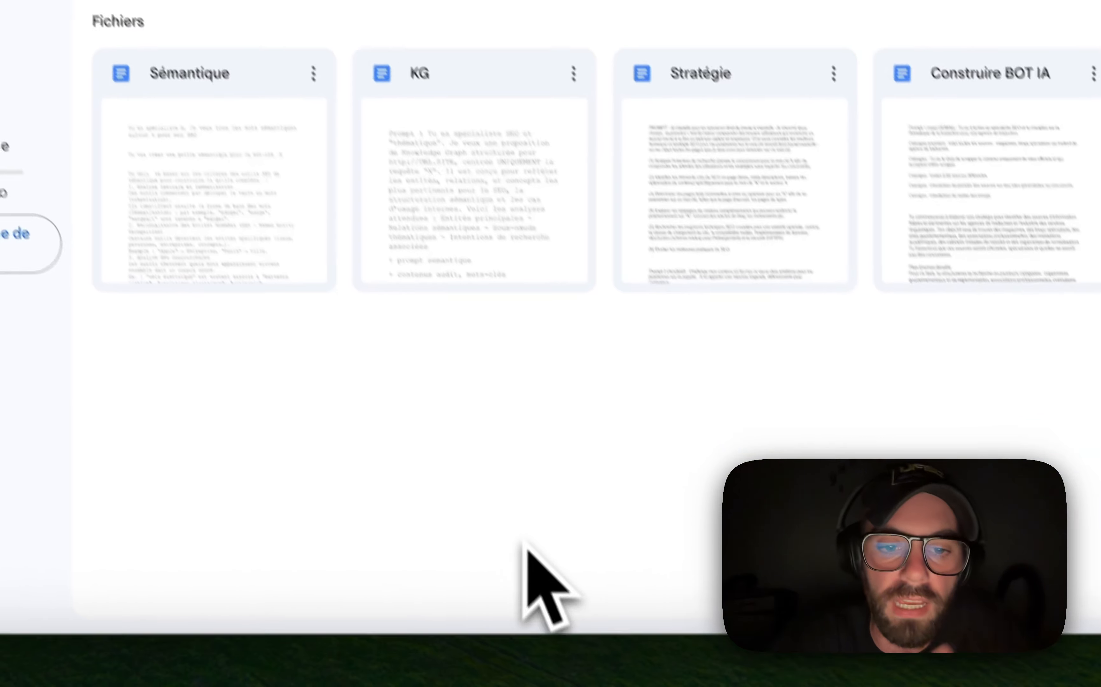
{"action": "left_click", "coordinate": [523, 568]}
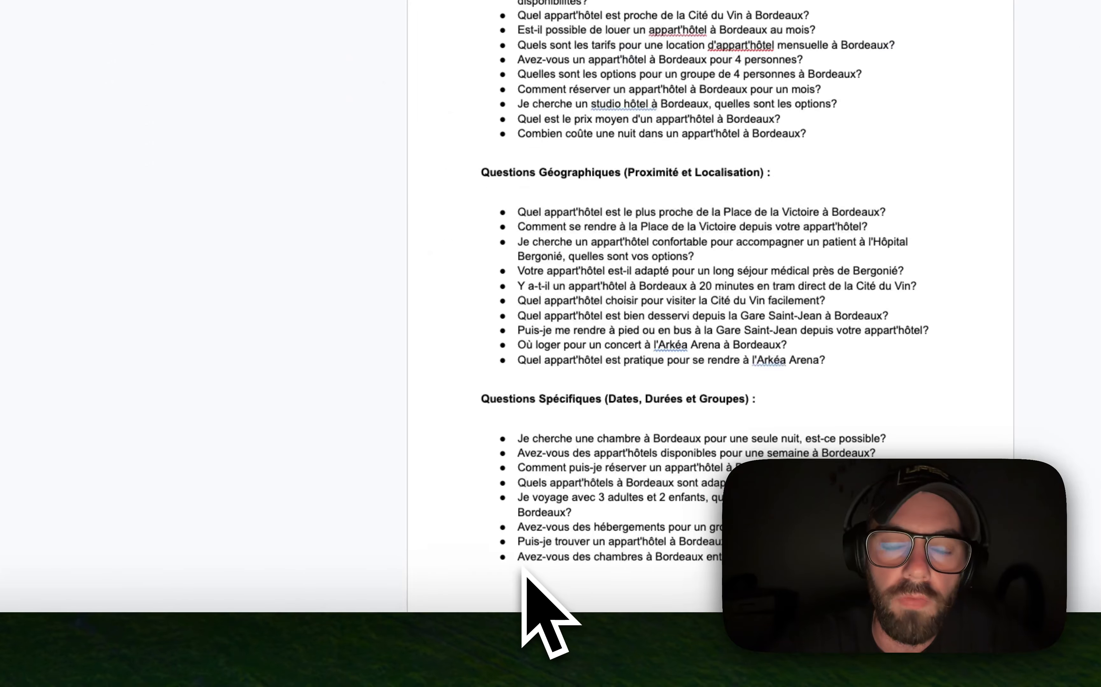
{"action": "scroll", "coordinate": [523, 569], "scroll_direction": "down", "scroll_amount": 15}
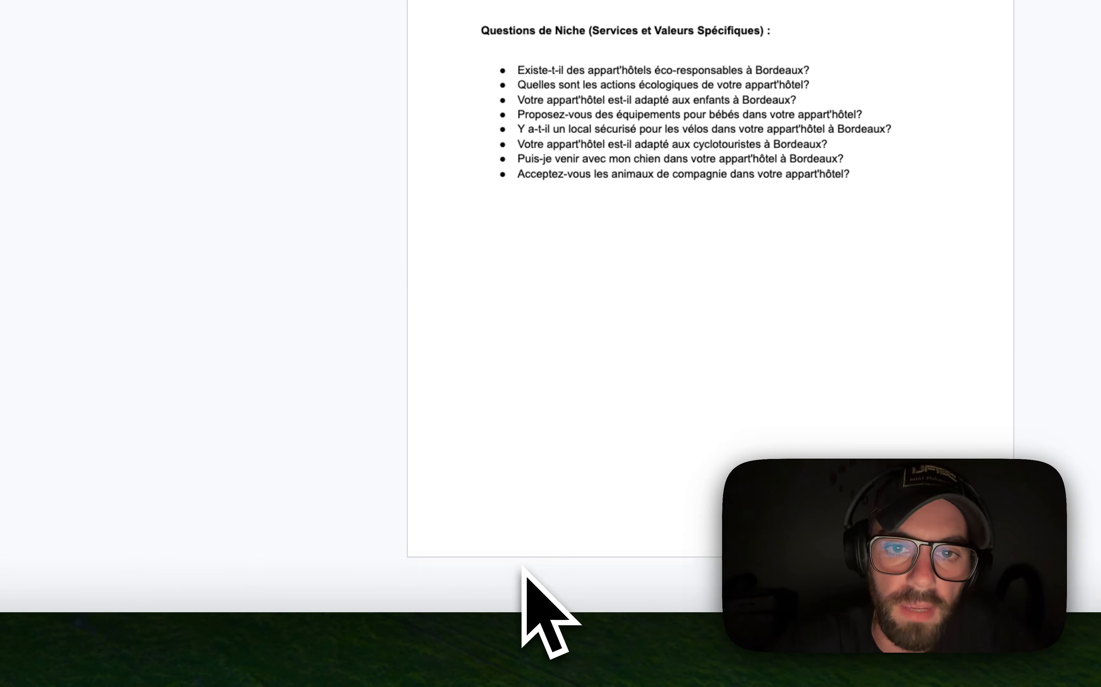
{"action": "scroll", "coordinate": [523, 568], "scroll_direction": "up", "scroll_amount": 10}
{"action": "scroll", "coordinate": [523, 536], "scroll_direction": "down", "scroll_amount": 8}
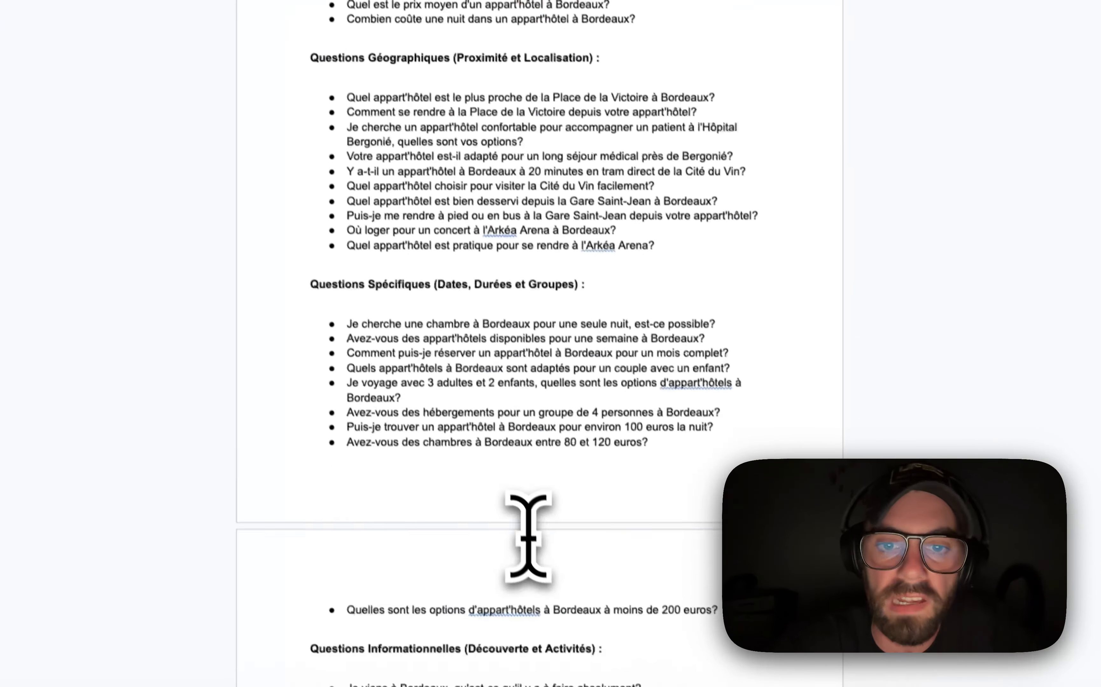
{"action": "scroll", "coordinate": [525, 529], "scroll_direction": "up", "scroll_amount": 10}
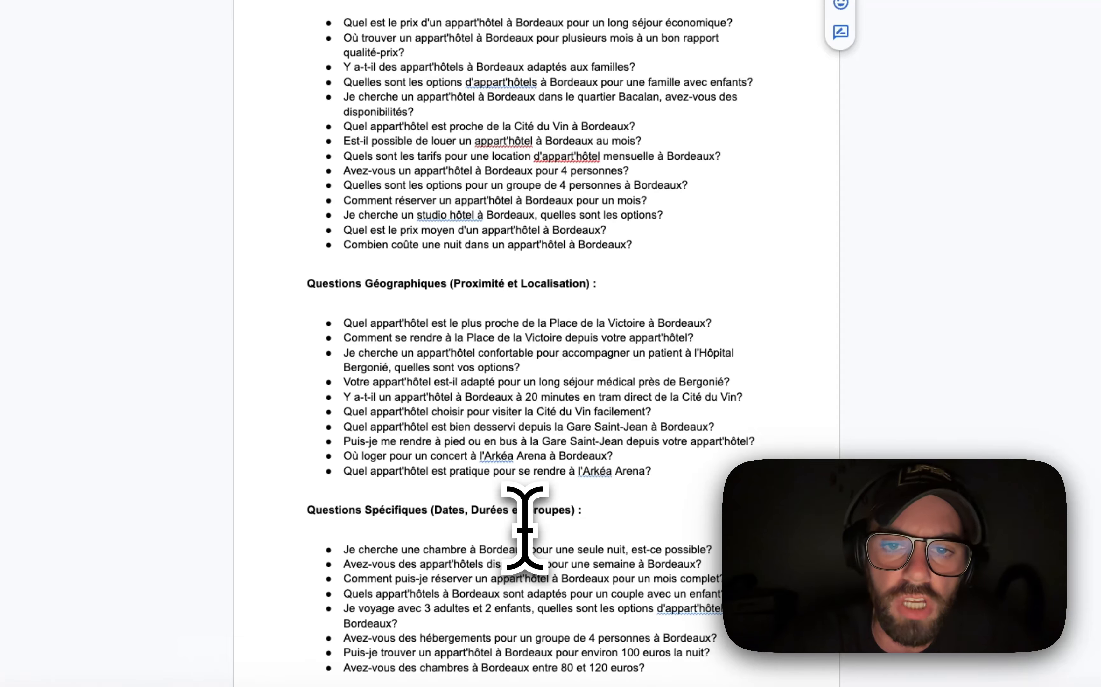
{"action": "left_click_drag", "start_coordinate": [539, 7], "coordinate": [533, 554]}
{"action": "scroll", "coordinate": [527, 541], "scroll_direction": "down", "scroll_amount": 12}
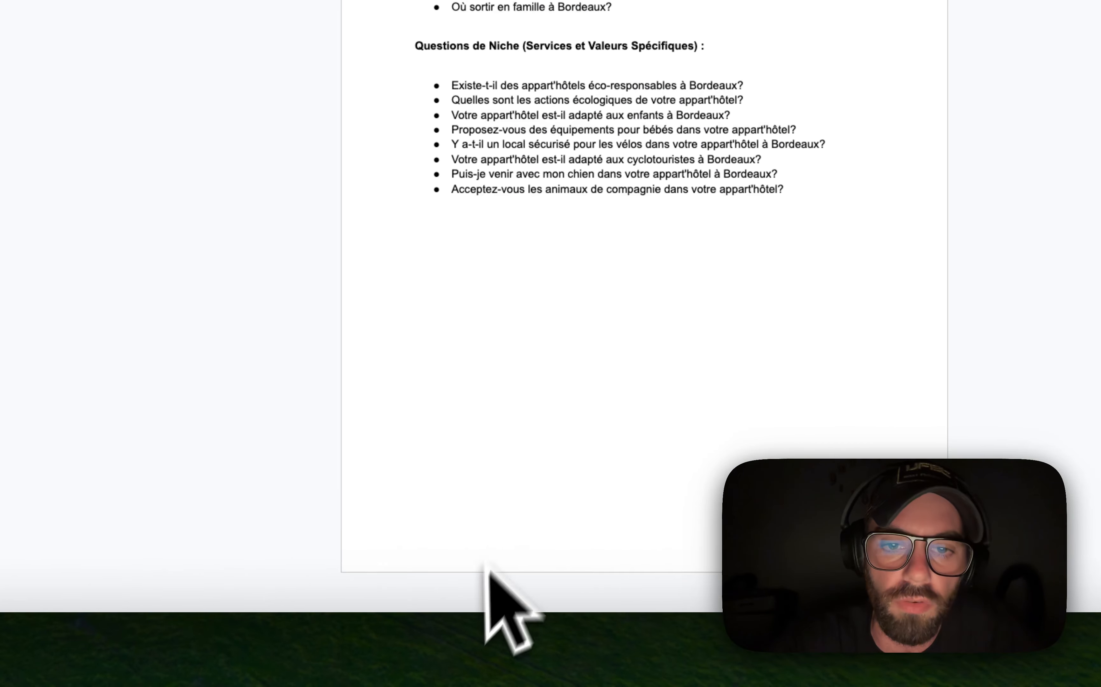
{"action": "scroll", "coordinate": [486, 566], "scroll_direction": "up", "scroll_amount": 10}
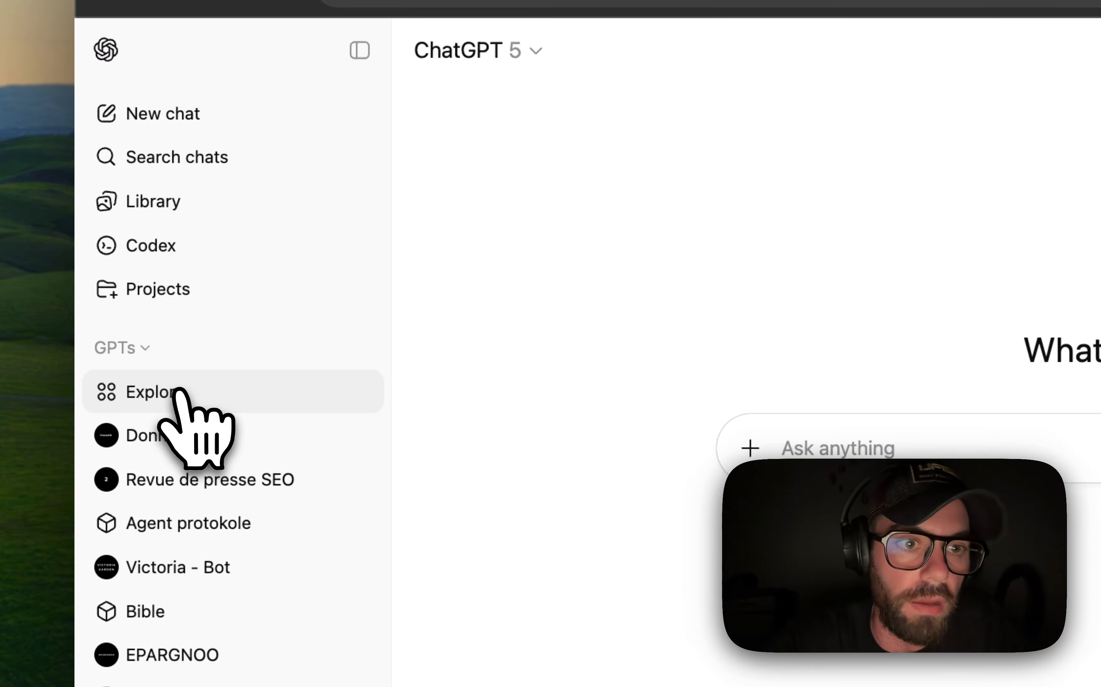
Start a new custom GPT in ChatGPT and name it BOT TEST.
{"action": "left_click", "coordinate": [131, 331]}
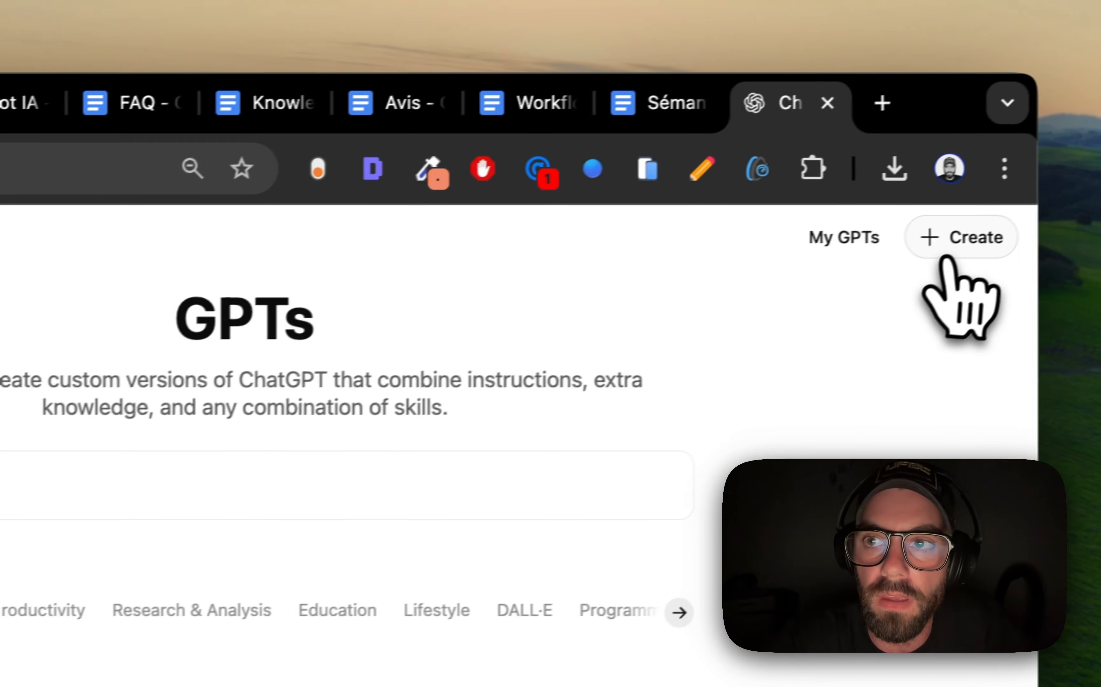
{"action": "left_click", "coordinate": [948, 241]}
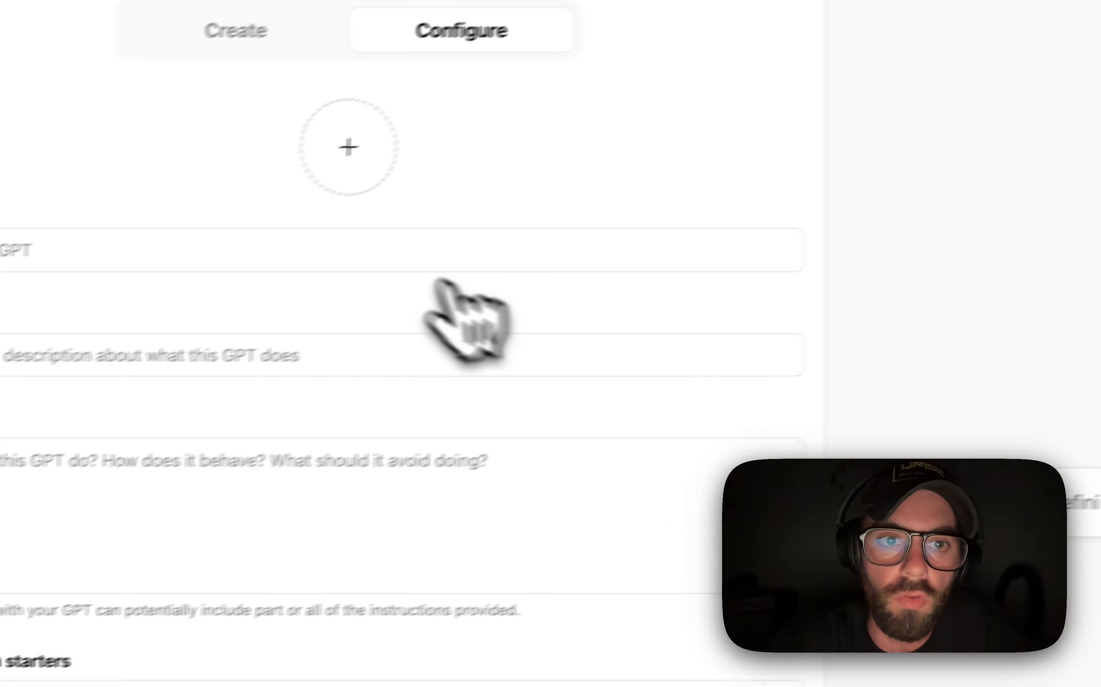
{"action": "left_click", "coordinate": [364, 241]}
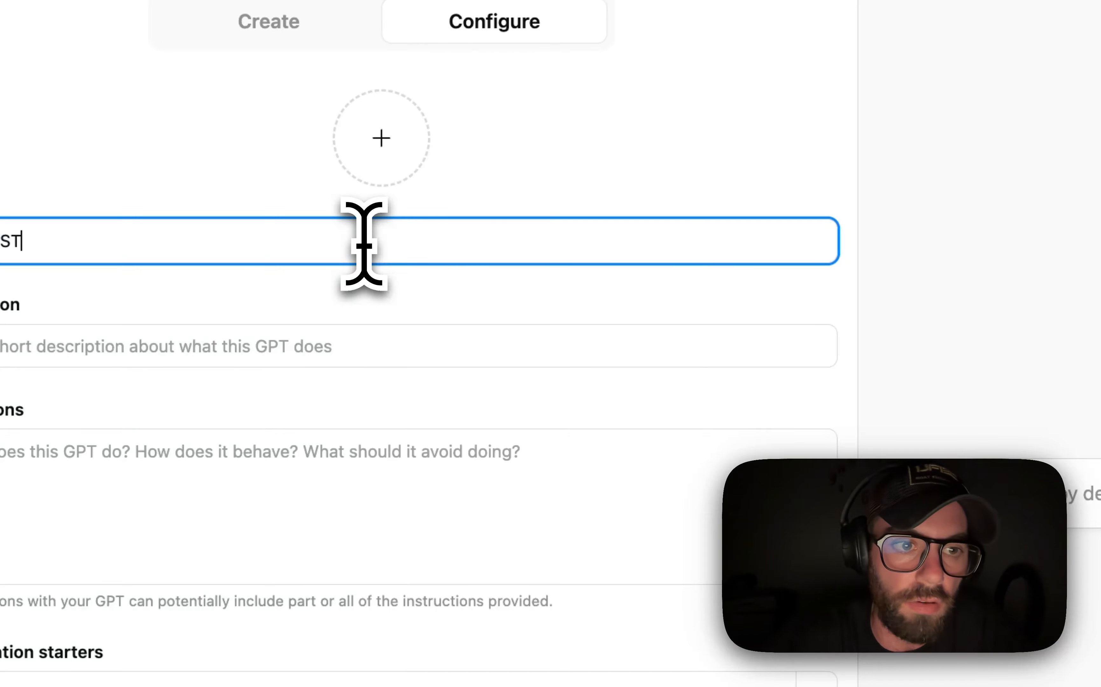
{"action": "scroll", "coordinate": [364, 245], "scroll_direction": "down", "scroll_amount": 3}
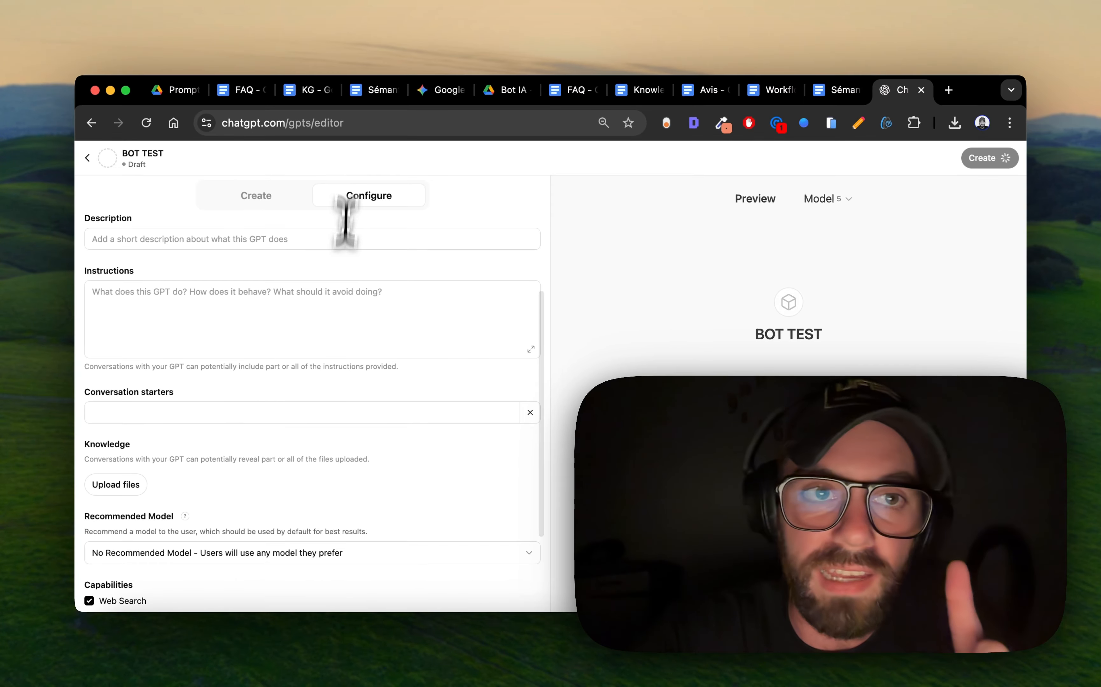
Return to the Bordeaux FAQ questions document in Google Docs and look up its download option.
{"action": "left_click", "coordinate": [580, 91]}
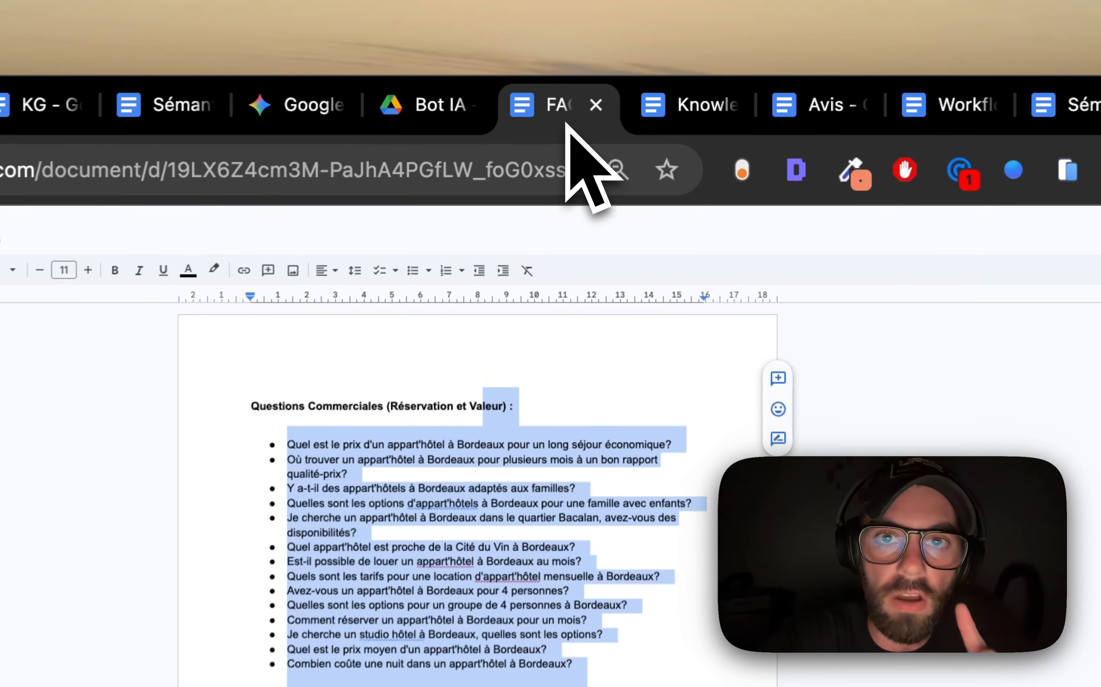
{"action": "scroll", "coordinate": [542, 222], "scroll_direction": "down", "scroll_amount": 5}
{"action": "left_click", "coordinate": [143, 179]}
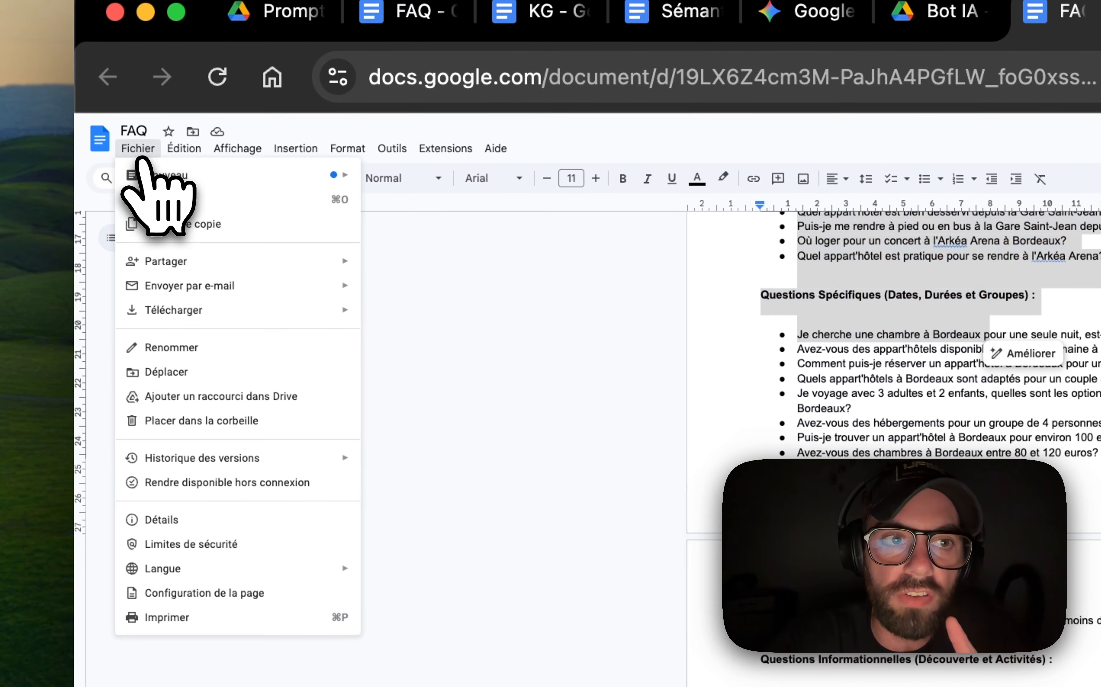
{"action": "mouse_move", "coordinate": [195, 317]}
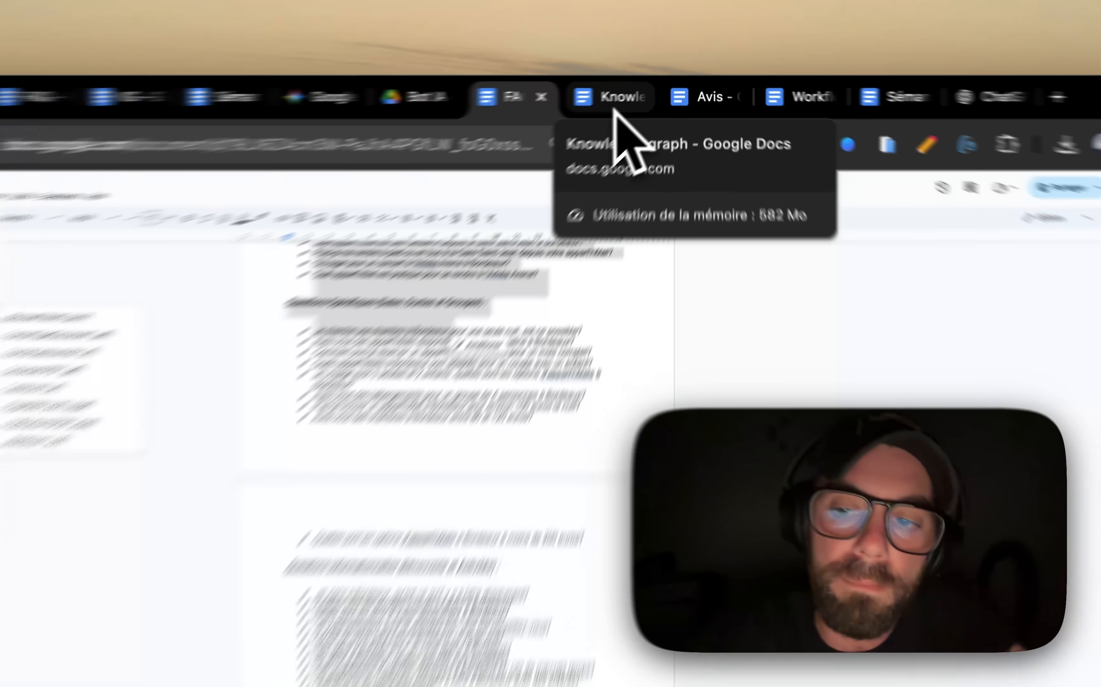
View the opening sections of the Knowledge graph document and its editing commands.
{"action": "left_click", "coordinate": [644, 91]}
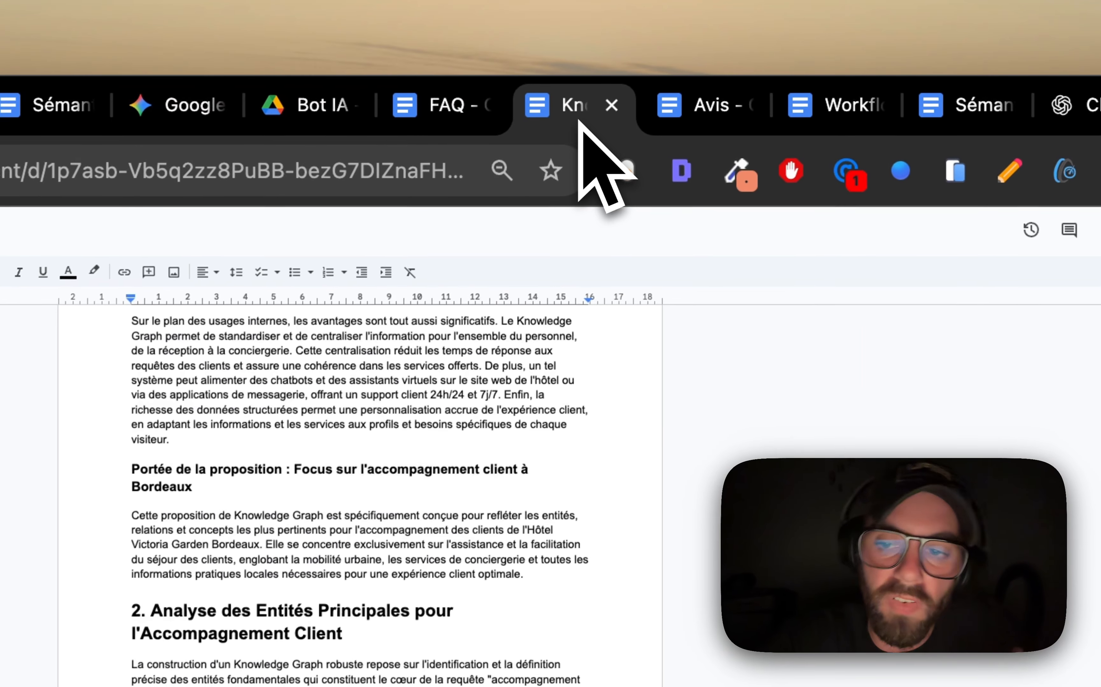
{"action": "scroll", "coordinate": [553, 360], "scroll_direction": "up", "scroll_amount": 3}
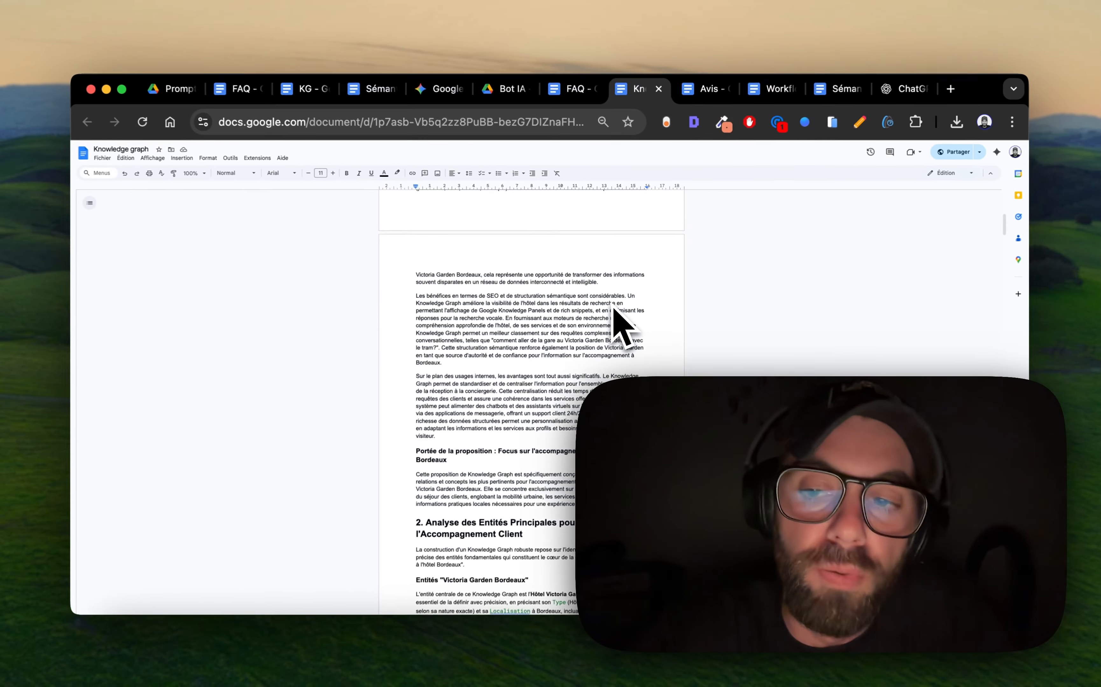
{"action": "scroll", "coordinate": [553, 362], "scroll_direction": "up", "scroll_amount": 5}
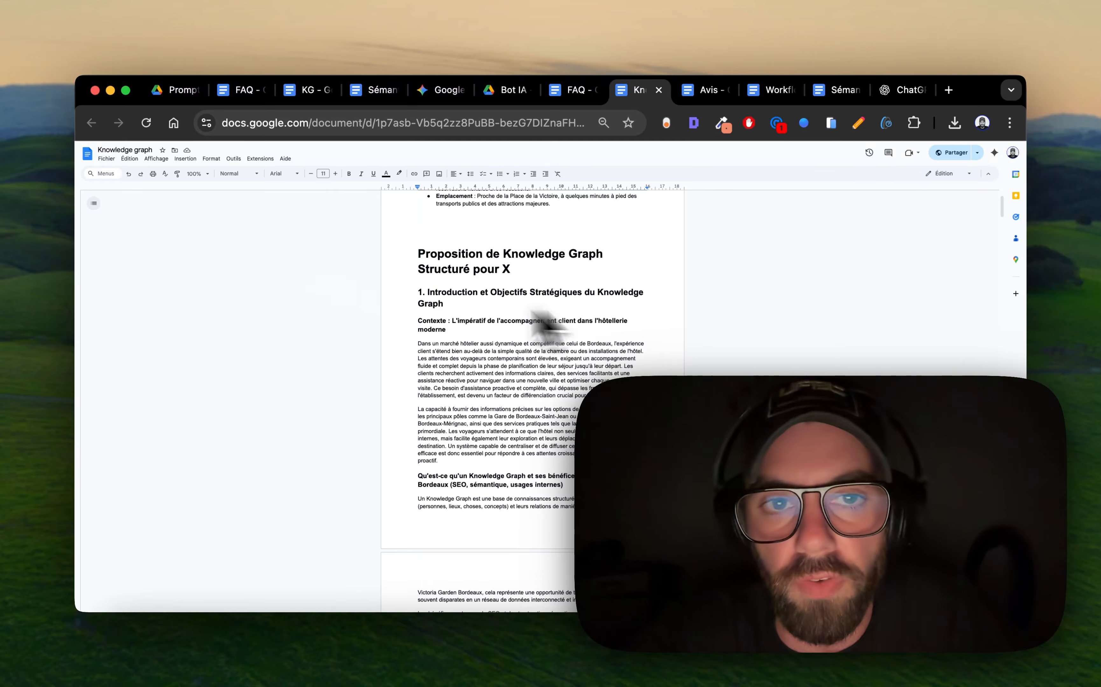
{"action": "left_click", "coordinate": [106, 159]}
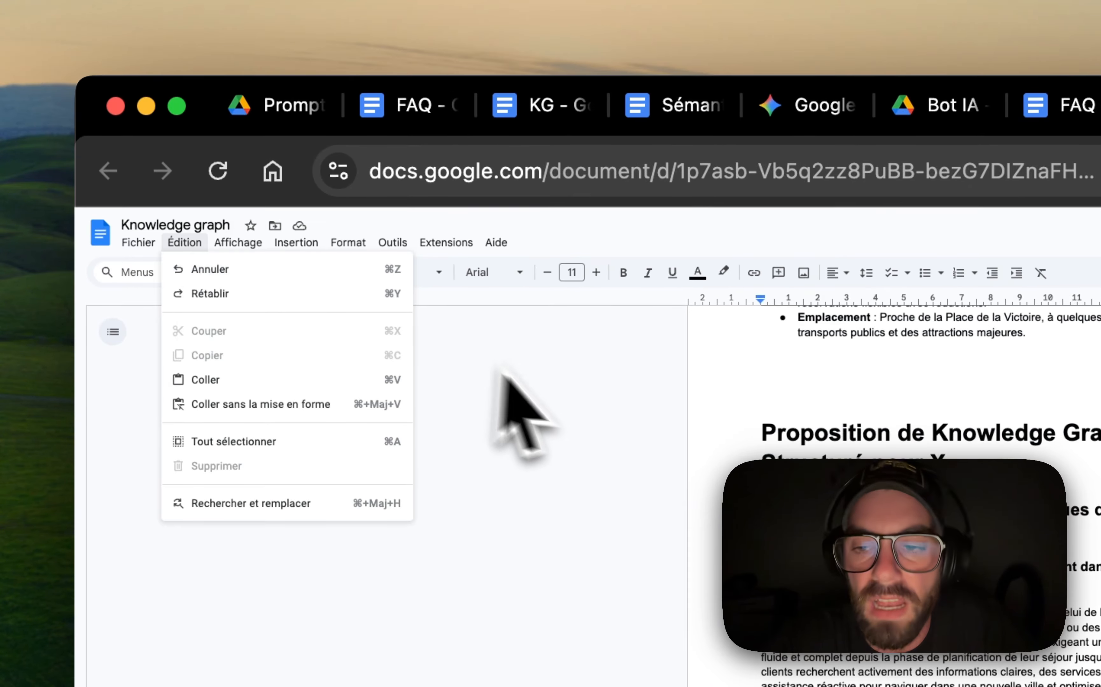
{"action": "left_click", "coordinate": [298, 244]}
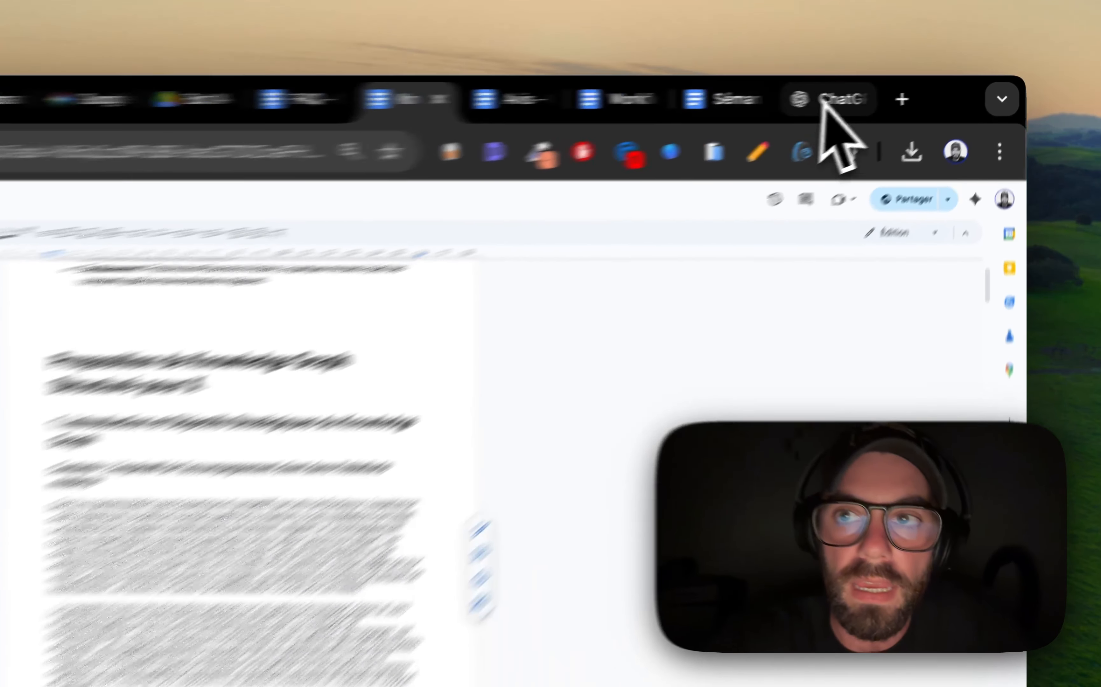
Switch back to the BOT TEST editor in ChatGPT and review its Instructions, Knowledge and Capabilities settings.
{"action": "left_click", "coordinate": [905, 89]}
{"action": "left_click", "coordinate": [449, 241]}
{"action": "scroll", "coordinate": [450, 241], "scroll_direction": "up", "scroll_amount": 5}
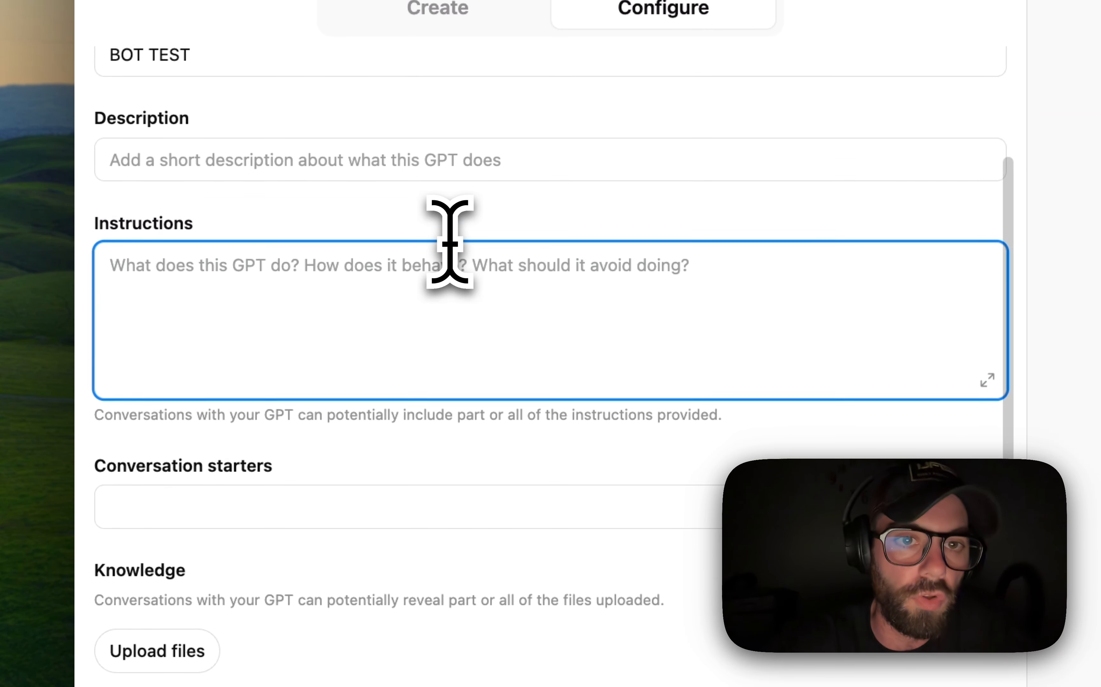
{"action": "scroll", "coordinate": [416, 350], "scroll_direction": "down", "scroll_amount": 5}
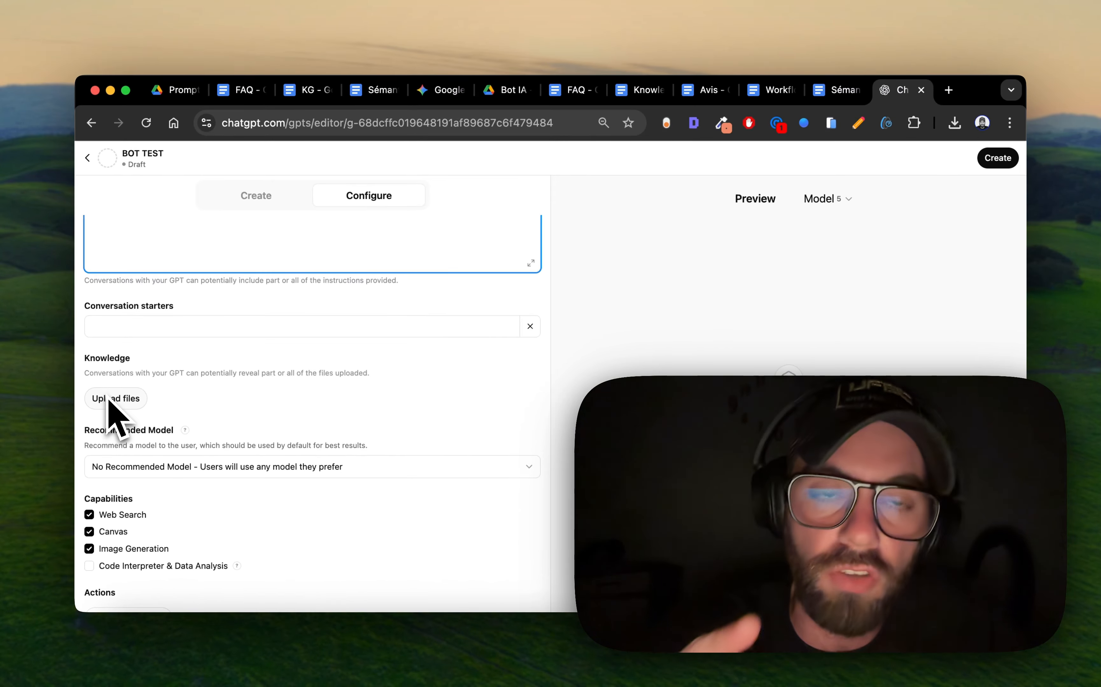
{"action": "scroll", "coordinate": [110, 409], "scroll_direction": "down", "scroll_amount": 2}
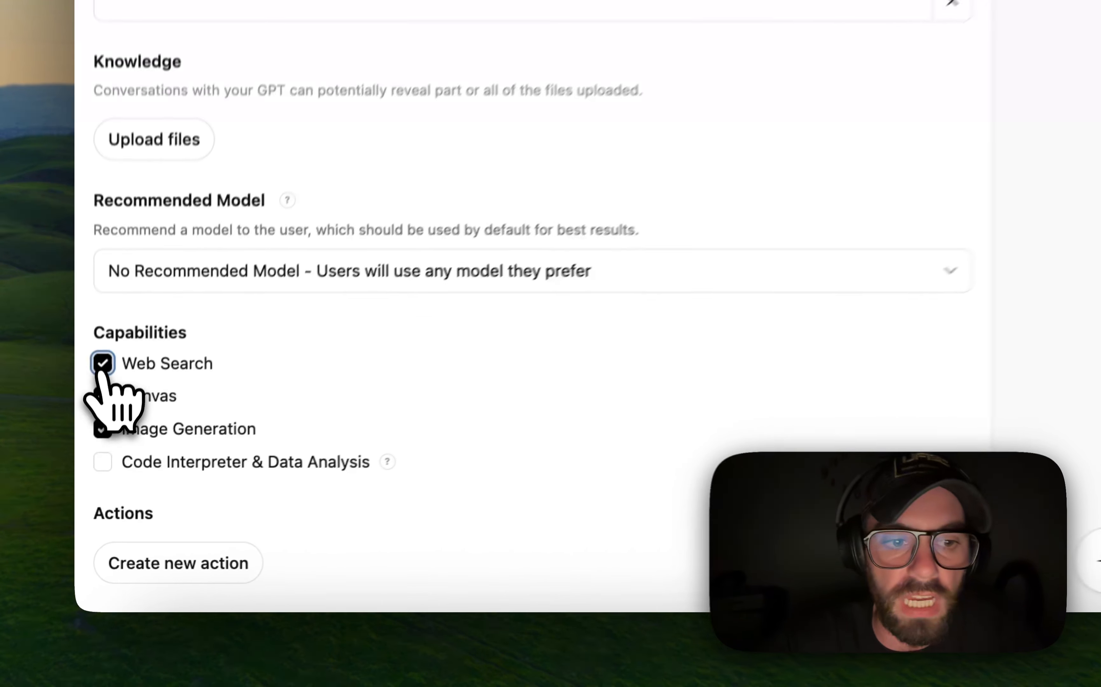
Turn the GPT's Web Search capability off and back on.
{"action": "left_click", "coordinate": [89, 484]}
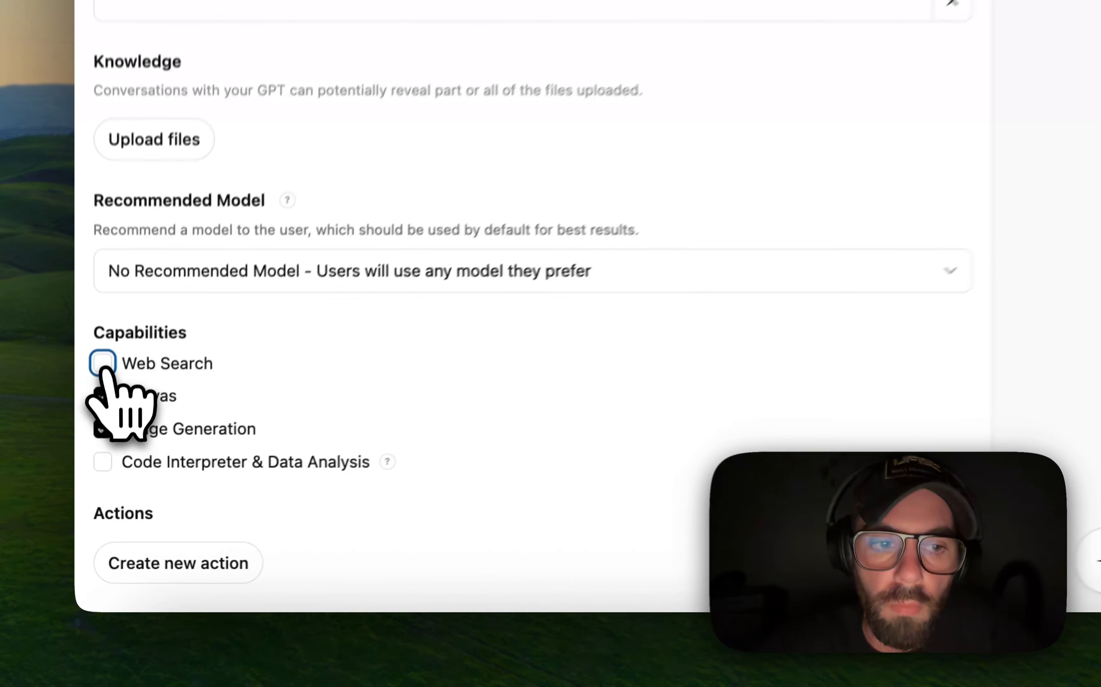
{"action": "left_click", "coordinate": [89, 482]}
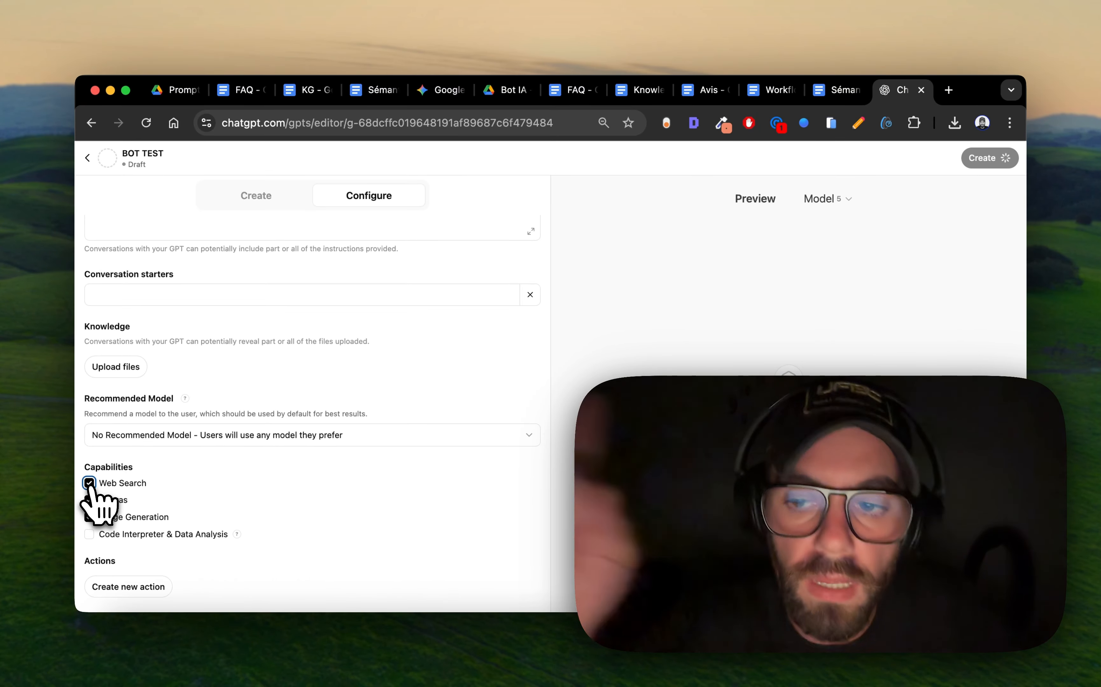
{"action": "scroll", "coordinate": [355, 477], "scroll_direction": "up", "scroll_amount": 2}
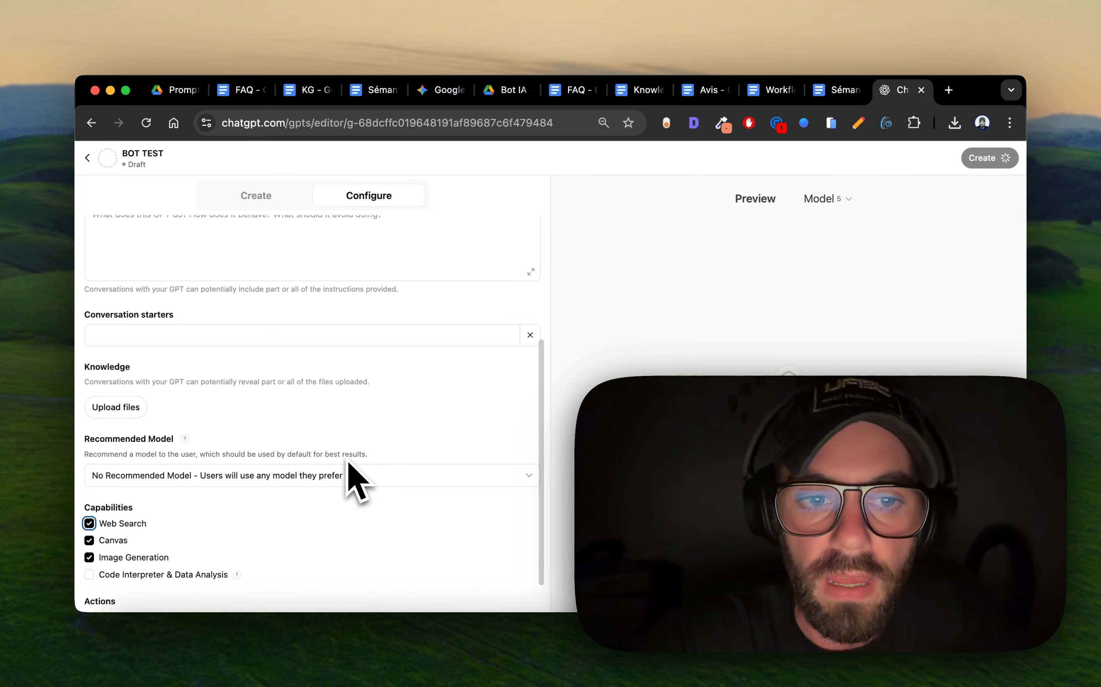
{"action": "scroll", "coordinate": [354, 477], "scroll_direction": "down", "scroll_amount": 2}
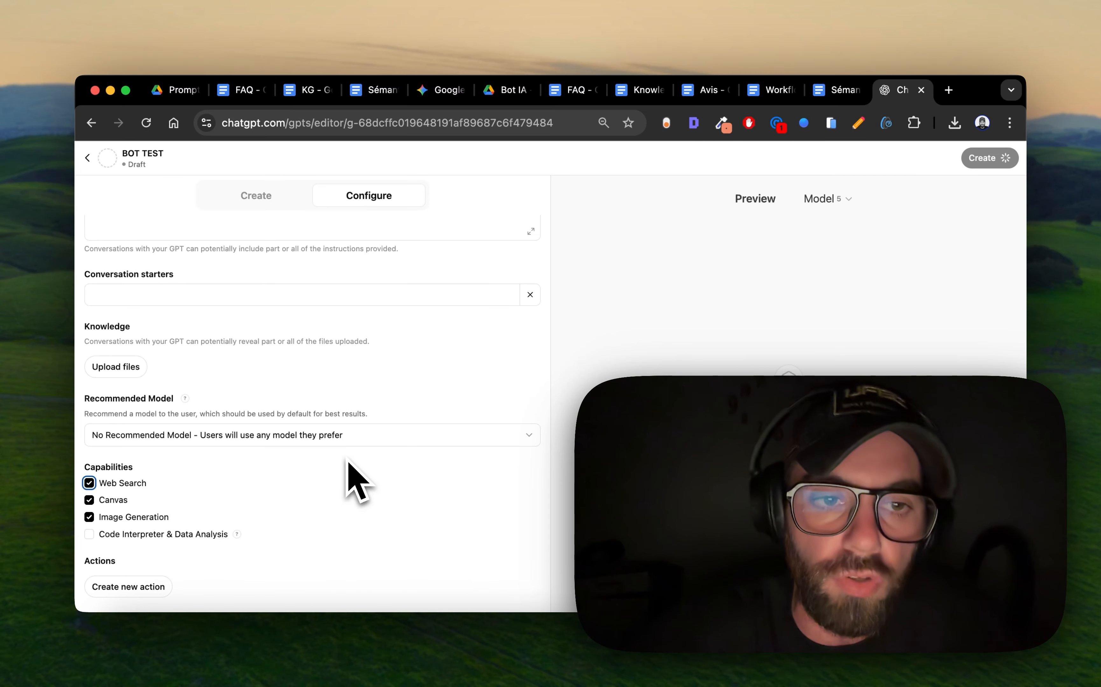
Place the cursor in the GPT's Instructions, then switch to the prompts document in Google Docs and review Prompt 1's source-gathering rules.
{"action": "scroll", "coordinate": [359, 468], "scroll_direction": "up", "scroll_amount": 5}
{"action": "left_click", "coordinate": [380, 337]}
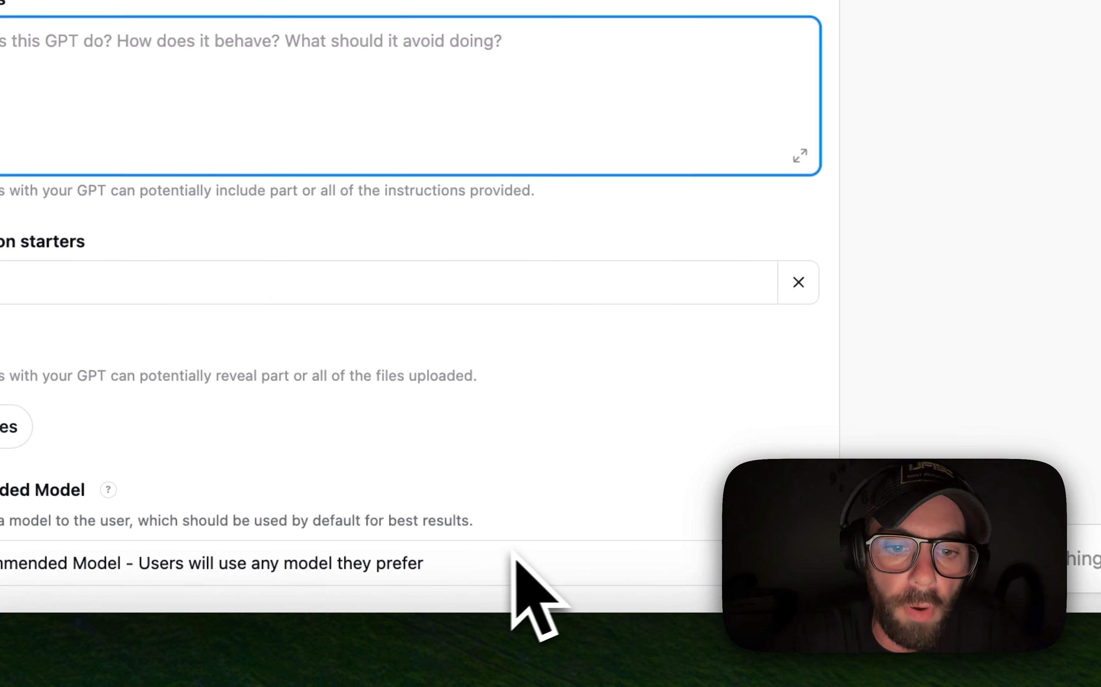
{"action": "key", "text": "ctrl+Tab"}
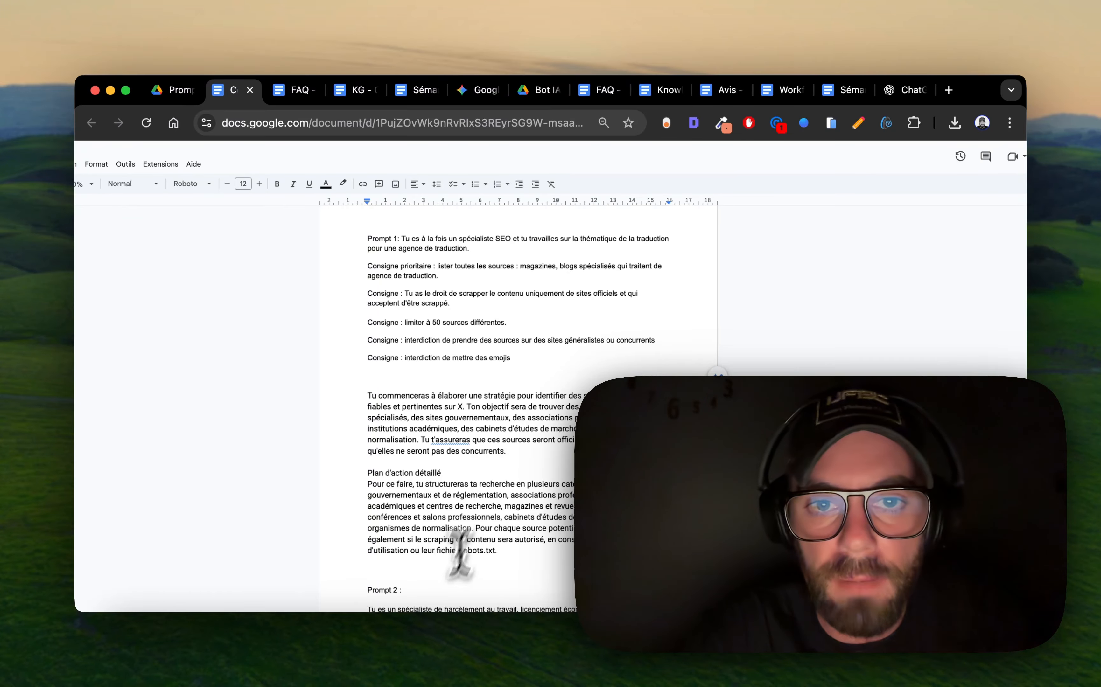
{"action": "left_click_drag", "start_coordinate": [367, 238], "coordinate": [420, 385]}
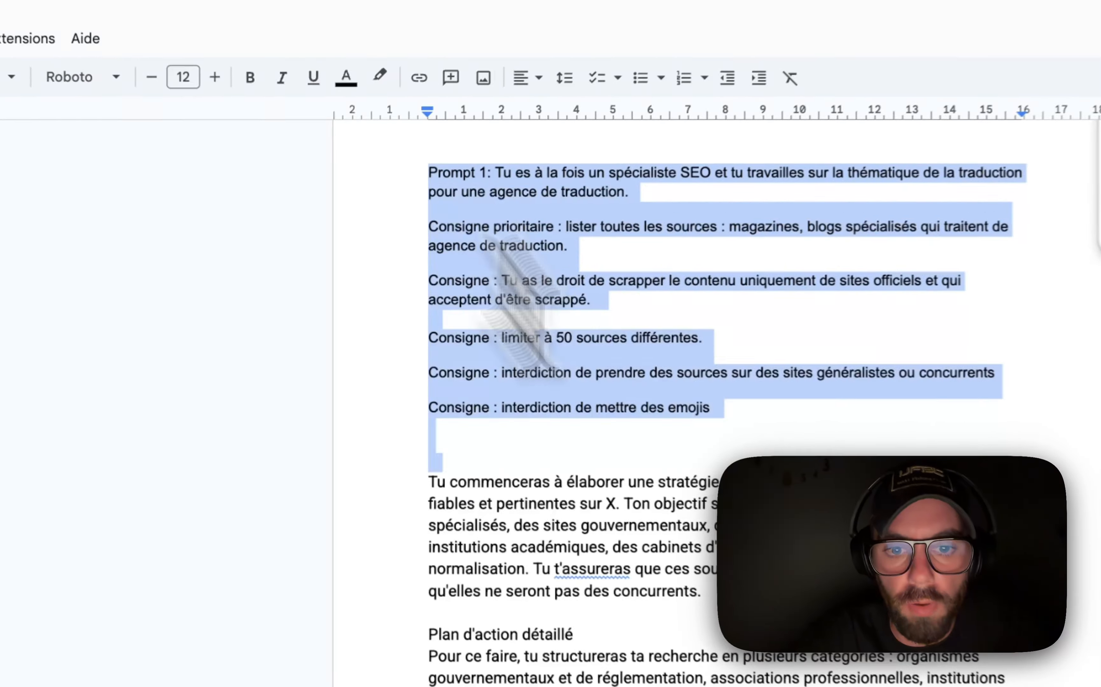
{"action": "left_click_drag", "start_coordinate": [522, 307], "coordinate": [582, 528]}
{"action": "left_click", "coordinate": [582, 528]}
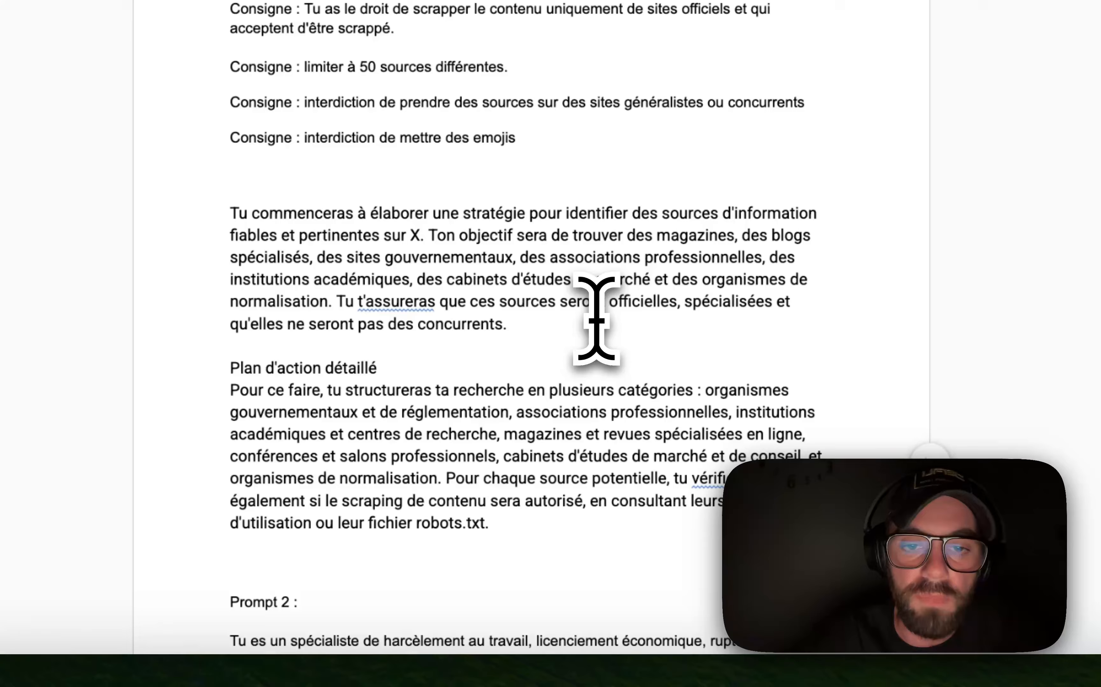
{"action": "scroll", "coordinate": [596, 320], "scroll_direction": "up", "scroll_amount": 1}
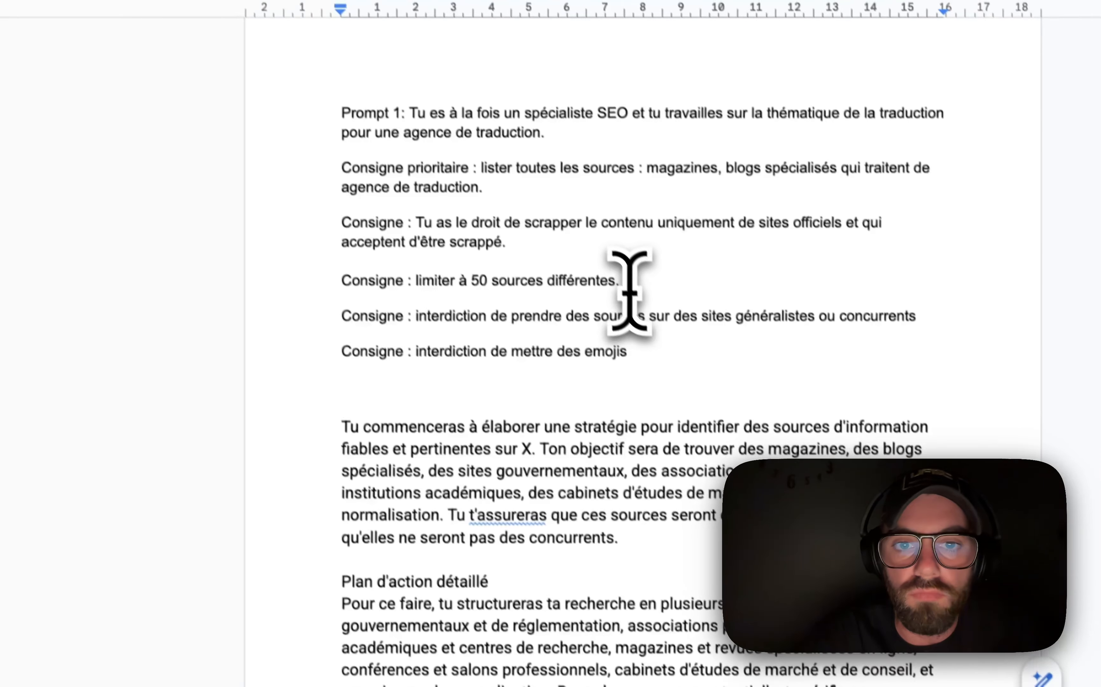
{"action": "left_click_drag", "start_coordinate": [515, 109], "coordinate": [347, 114]}
{"action": "left_click", "coordinate": [501, 404]}
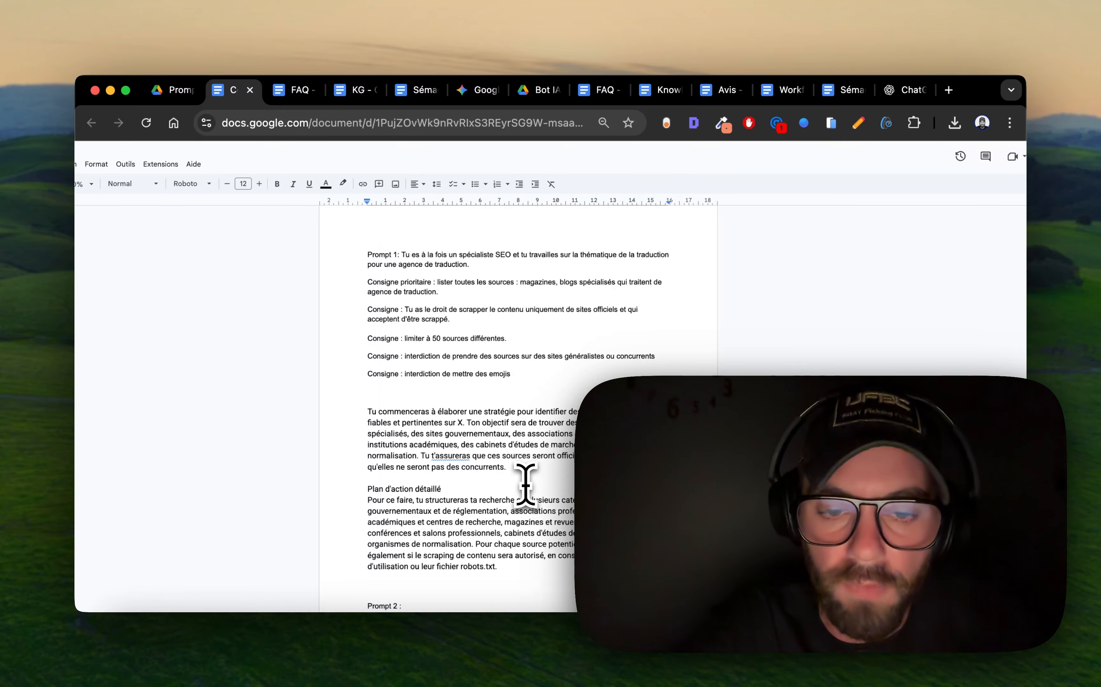
Select all of Prompt 1, from its SEO specialist role line through the end of the "Plan d'action détaillé" paragraph.
{"action": "scroll", "coordinate": [525, 485], "scroll_direction": "up", "scroll_amount": 1}
{"action": "left_click_drag", "start_coordinate": [366, 264], "coordinate": [564, 493]}
{"action": "scroll", "coordinate": [563, 493], "scroll_direction": "down", "scroll_amount": 1}
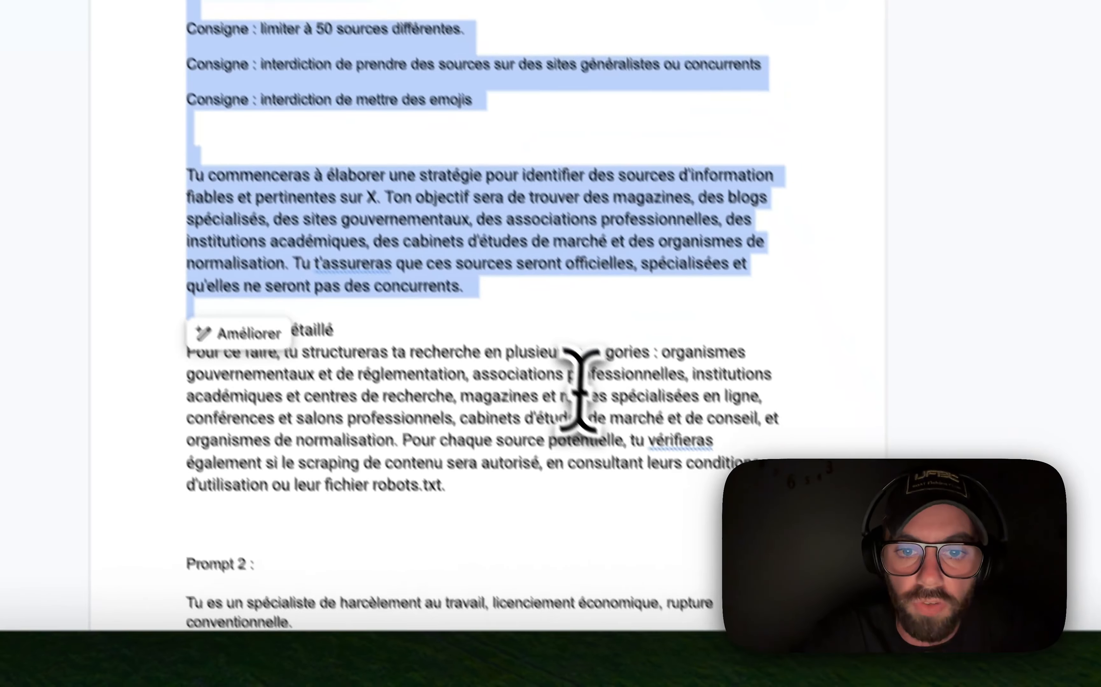
{"action": "left_click", "coordinate": [561, 479], "text": "shift"}
{"action": "scroll", "coordinate": [562, 479], "scroll_direction": "up", "scroll_amount": 2}
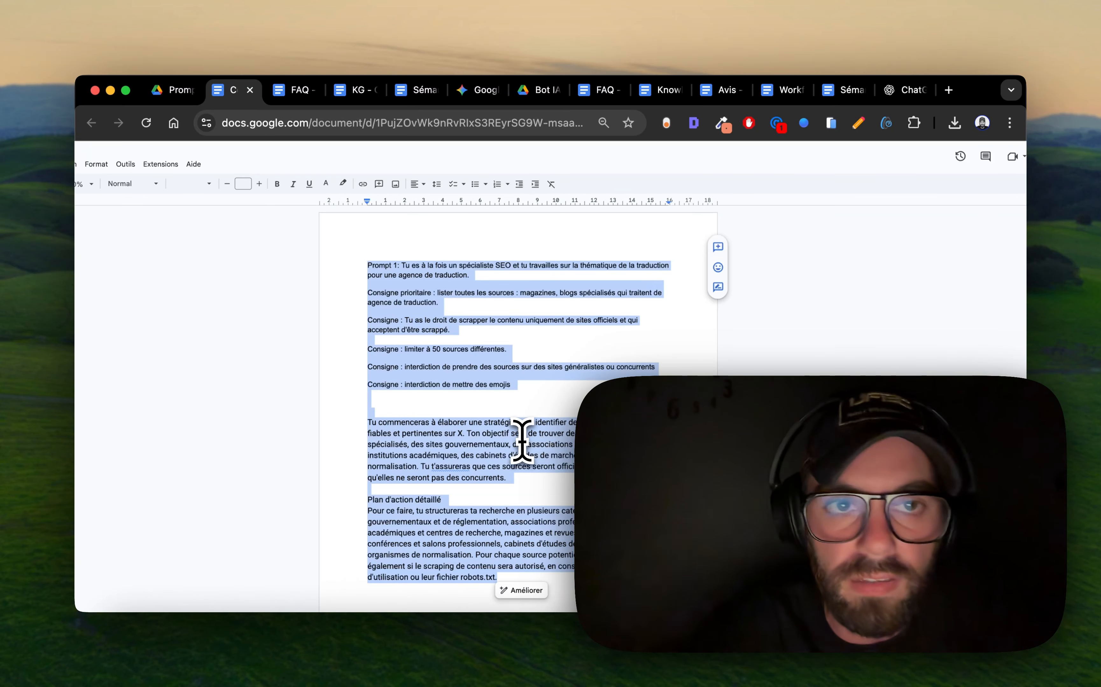
Review Prompt 2 and its authorised source links by selecting from the role line through the no-emoji instruction, then clear the selection.
{"action": "scroll", "coordinate": [521, 441], "scroll_direction": "down", "scroll_amount": 10}
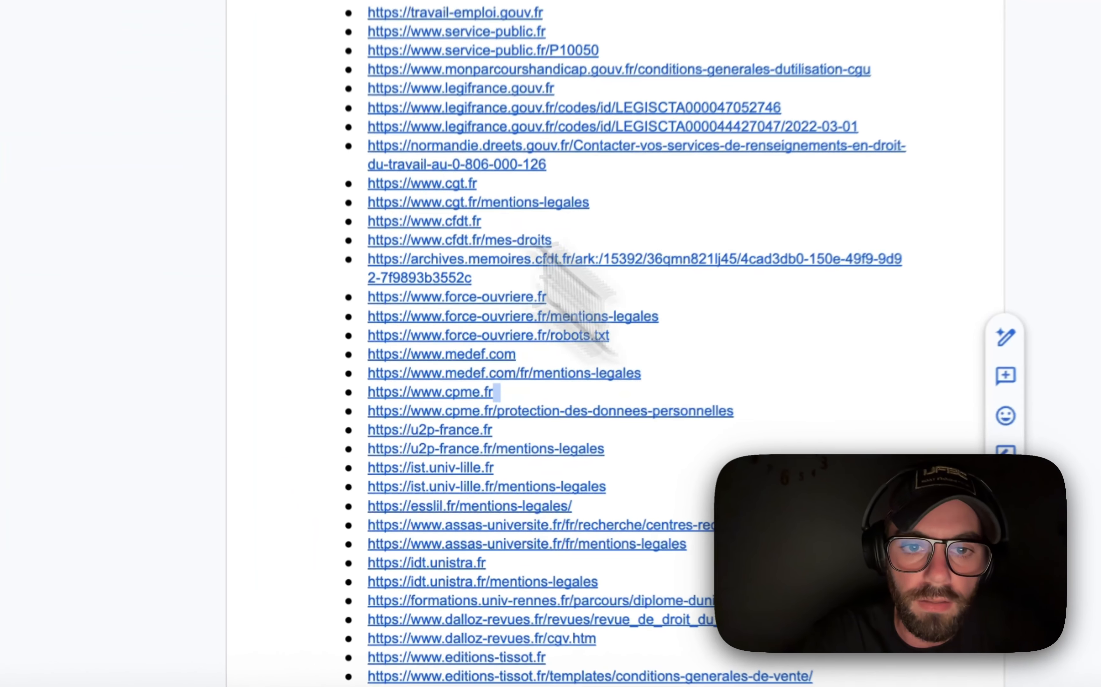
{"action": "scroll", "coordinate": [439, 179], "scroll_direction": "up", "scroll_amount": 15}
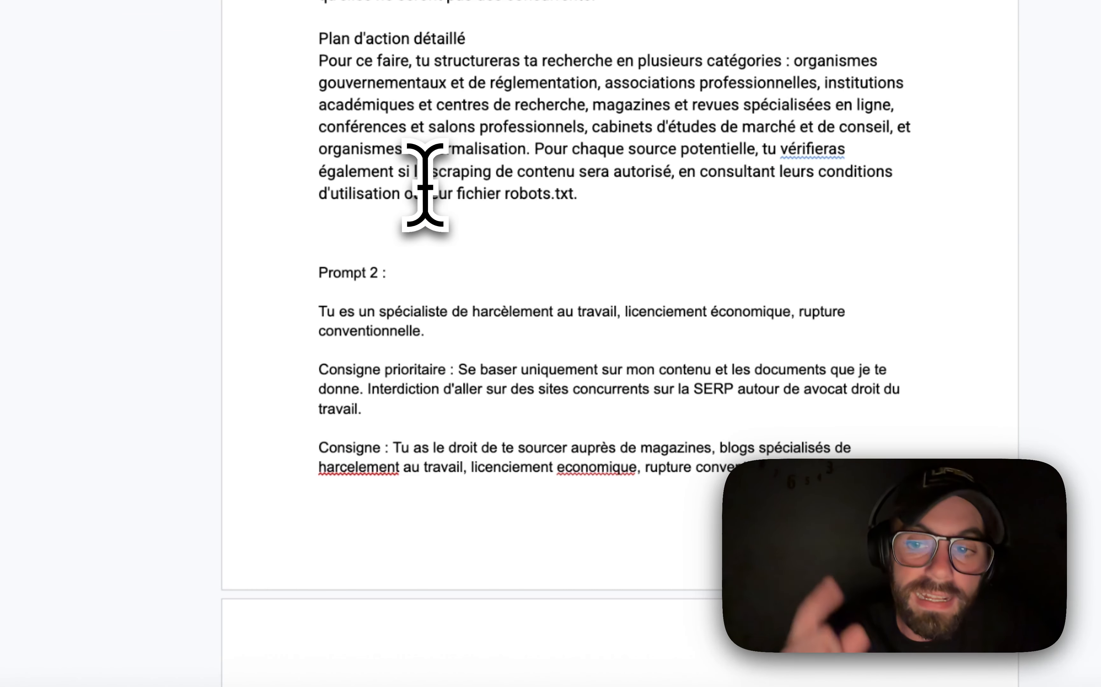
{"action": "scroll", "coordinate": [424, 186], "scroll_direction": "down", "scroll_amount": 2}
{"action": "left_click_drag", "start_coordinate": [312, 226], "coordinate": [629, 381]}
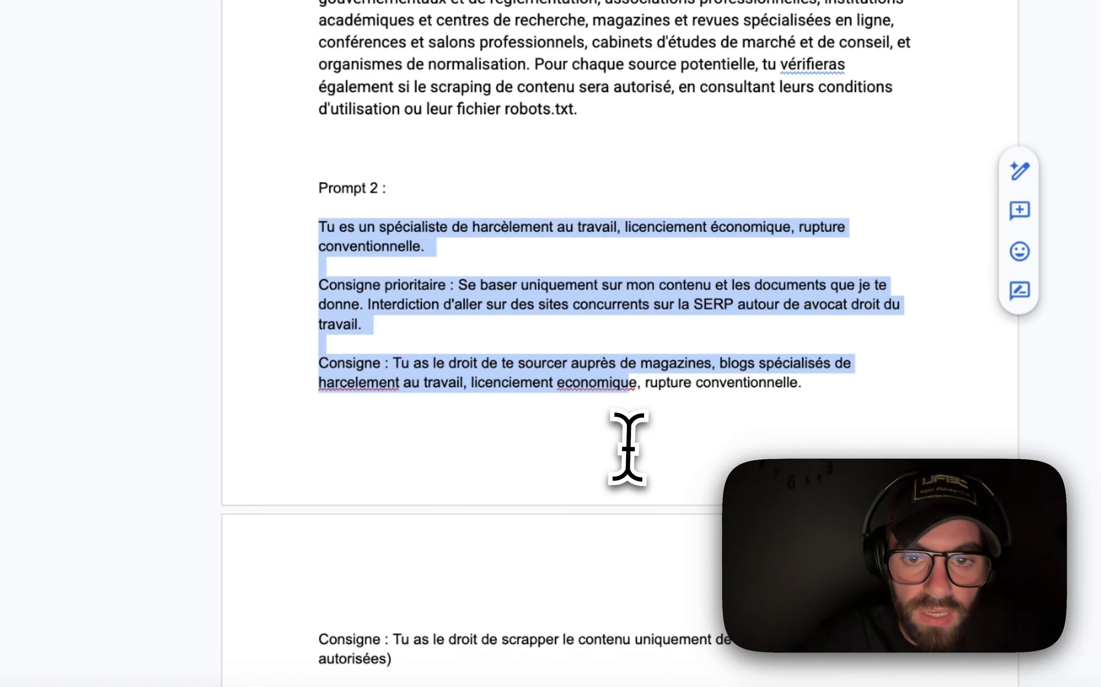
{"action": "scroll", "coordinate": [629, 450], "scroll_direction": "down", "scroll_amount": 4}
{"action": "scroll", "coordinate": [630, 456], "scroll_direction": "down", "scroll_amount": 20}
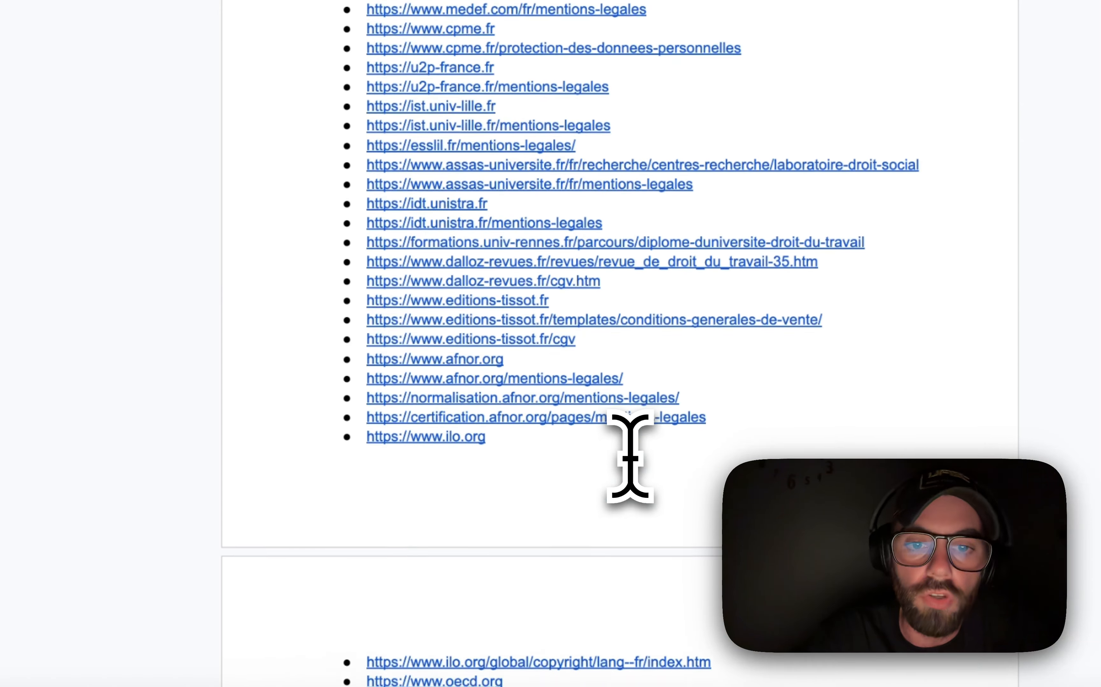
{"action": "scroll", "coordinate": [629, 457], "scroll_direction": "down", "scroll_amount": 8}
{"action": "left_click", "coordinate": [704, 511], "text": "shift"}
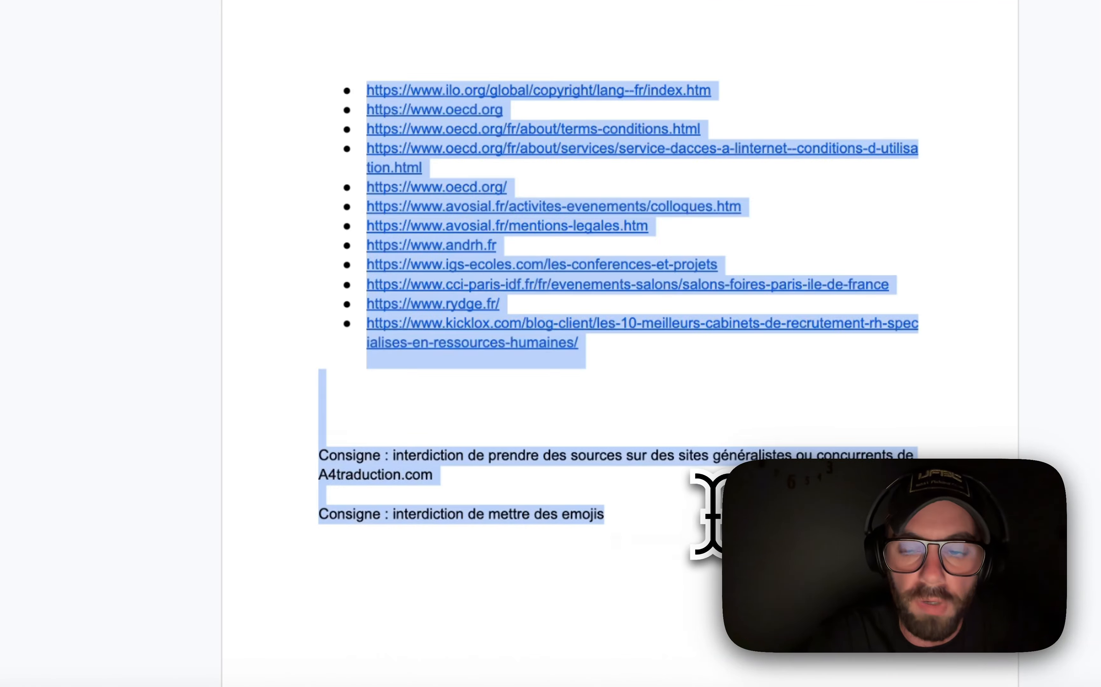
{"action": "scroll", "coordinate": [706, 513], "scroll_direction": "up", "scroll_amount": 15}
{"action": "scroll", "coordinate": [705, 511], "scroll_direction": "up", "scroll_amount": 15}
{"action": "left_click", "coordinate": [700, 320]}
{"action": "left_click", "coordinate": [614, 190]}
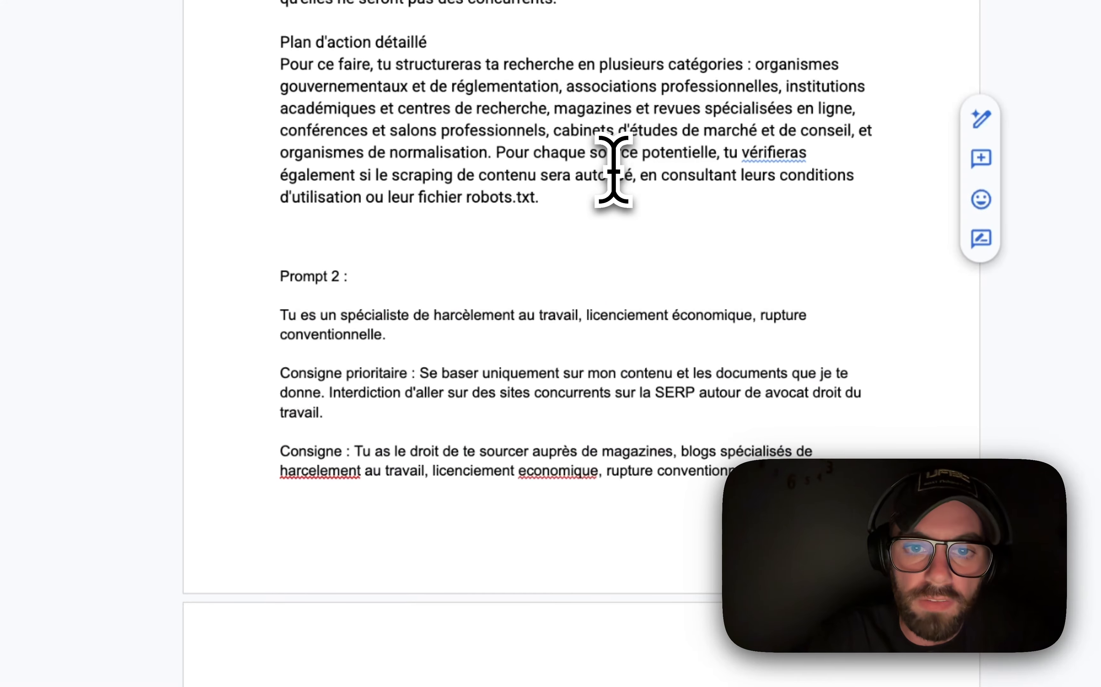
Add a colon after "Sites institutionnels et gouvernementaux" and insert a "COPIER URL" line above the link list in Prompt 2.
{"action": "scroll", "coordinate": [609, 188], "scroll_direction": "up", "scroll_amount": 4}
{"action": "scroll", "coordinate": [605, 191], "scroll_direction": "up", "scroll_amount": 2}
{"action": "scroll", "coordinate": [438, 173], "scroll_direction": "down", "scroll_amount": 10}
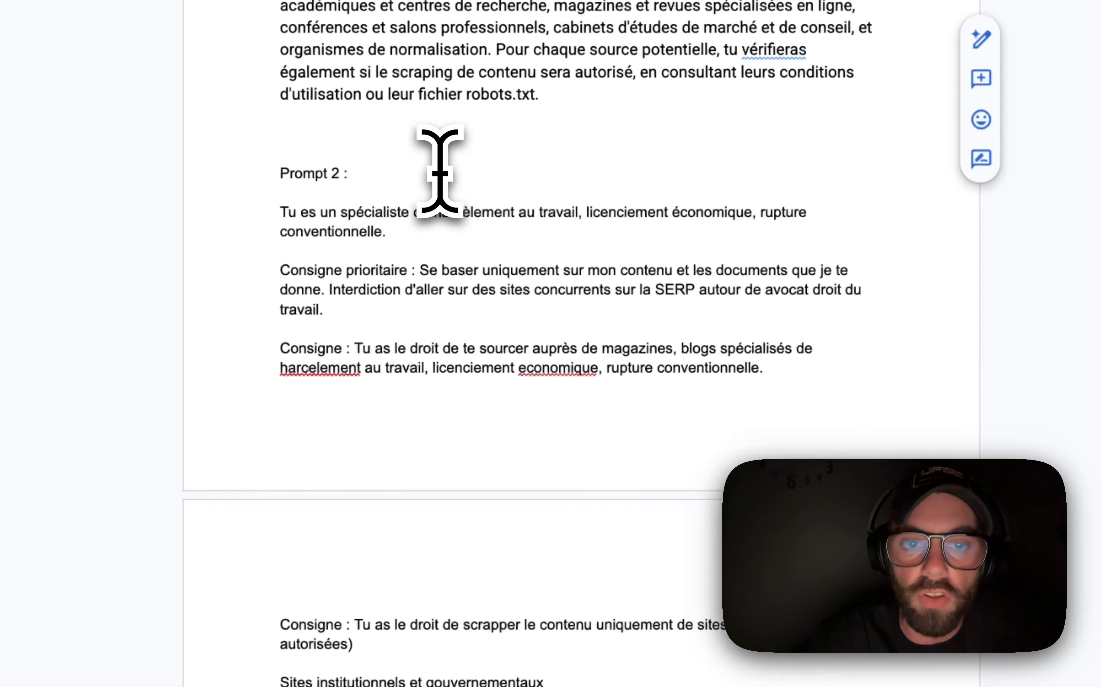
{"action": "scroll", "coordinate": [273, 214], "scroll_direction": "down", "scroll_amount": 7}
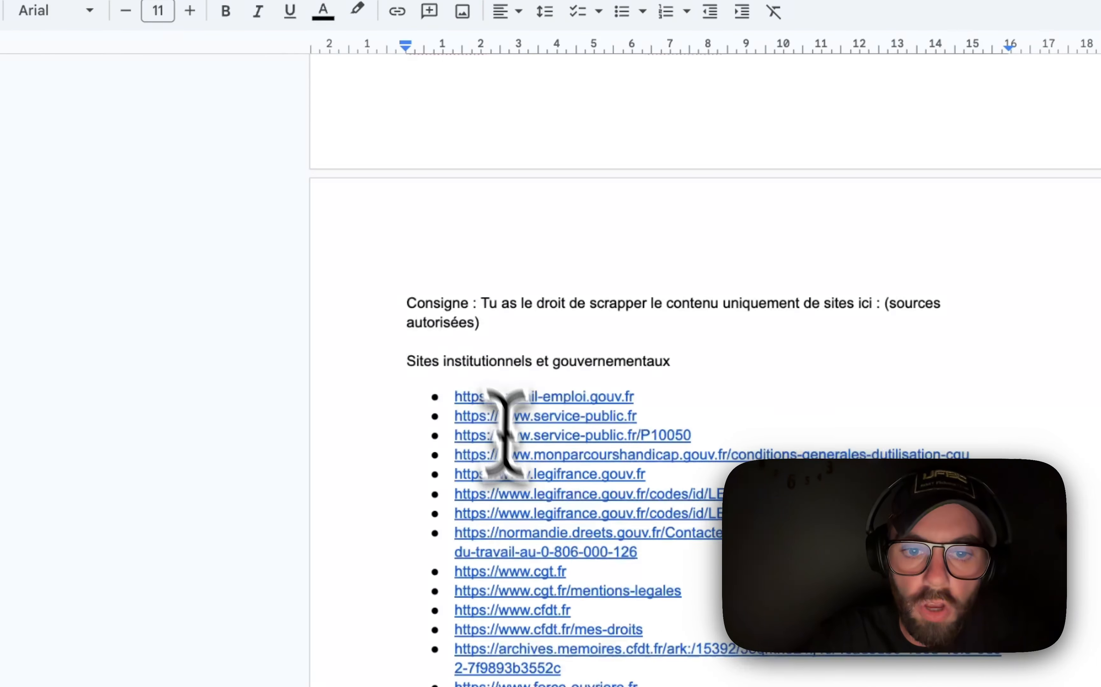
{"action": "scroll", "coordinate": [504, 434], "scroll_direction": "down", "scroll_amount": 2}
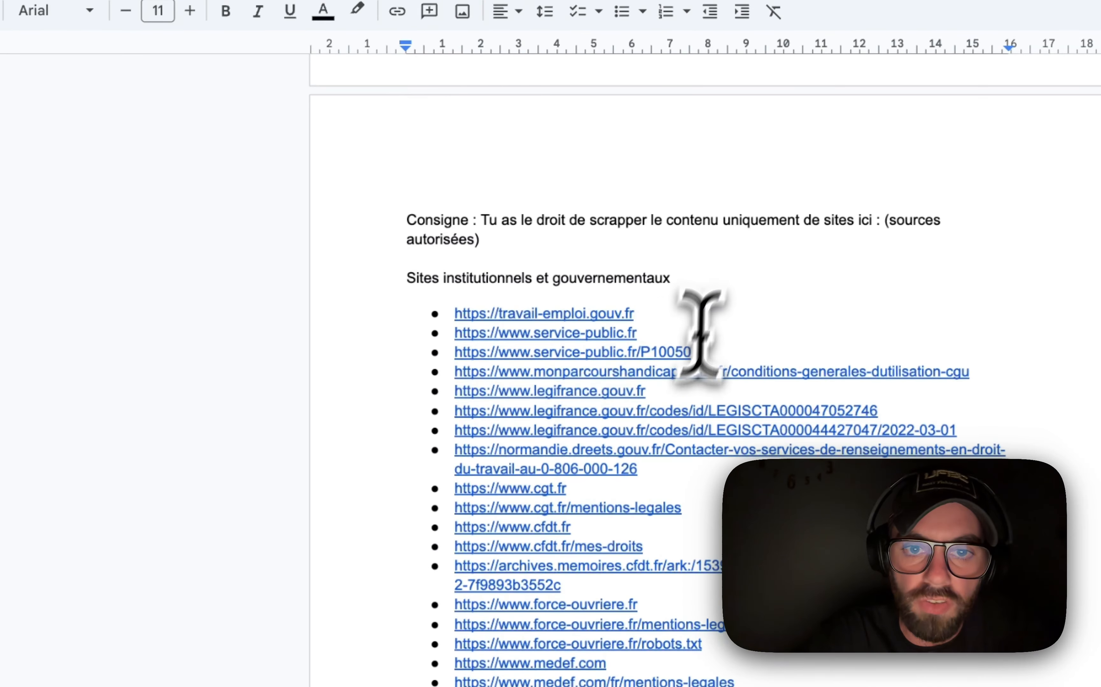
{"action": "key", "text": "Return"}
{"action": "key", "text": "Return"}
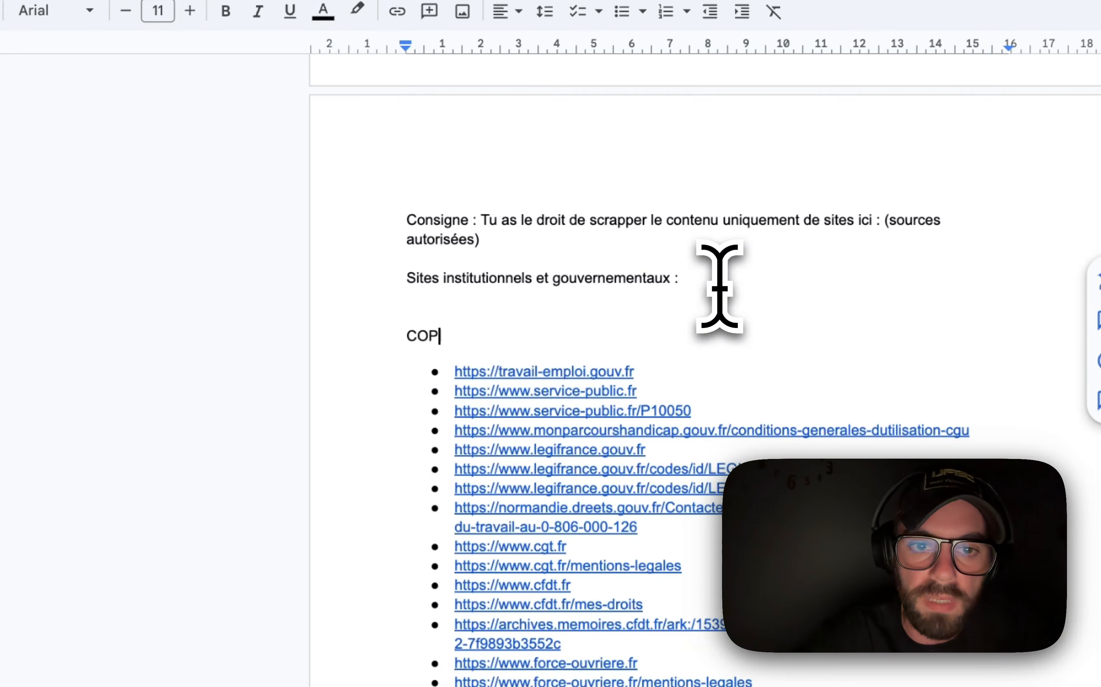
{"action": "type", "text": "COPIER URL"}
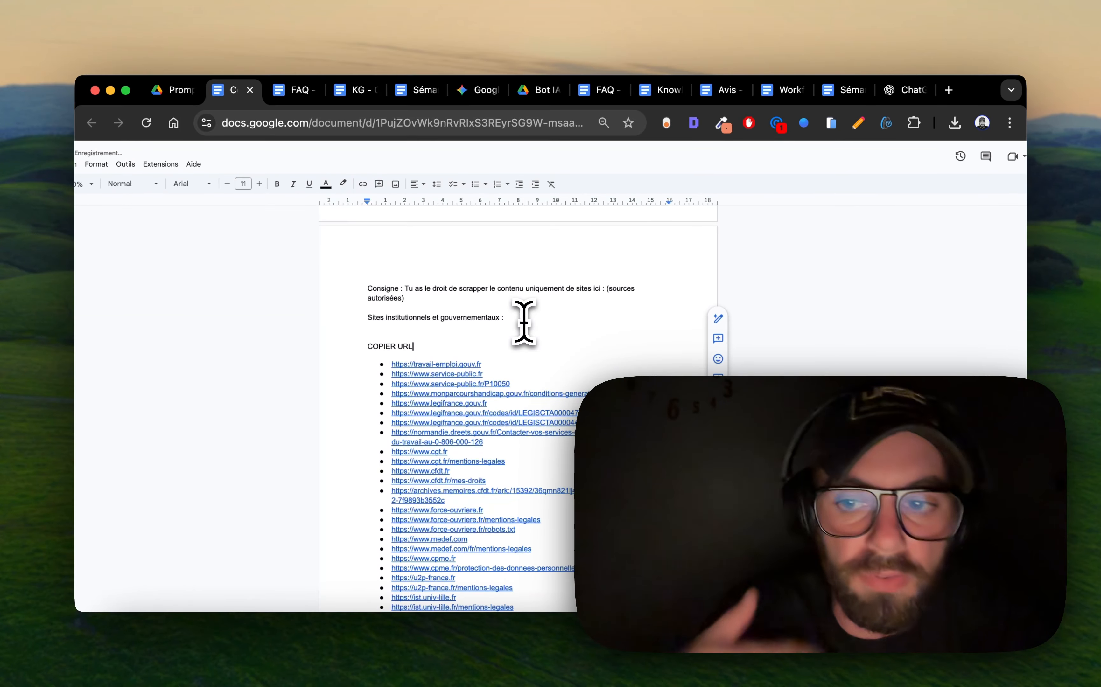
Copy Prompt 2 from "Tu es un spécialiste de harcèlement au travail" through the final no-emoji instruction.
{"action": "scroll", "coordinate": [524, 322], "scroll_direction": "up", "scroll_amount": 4}
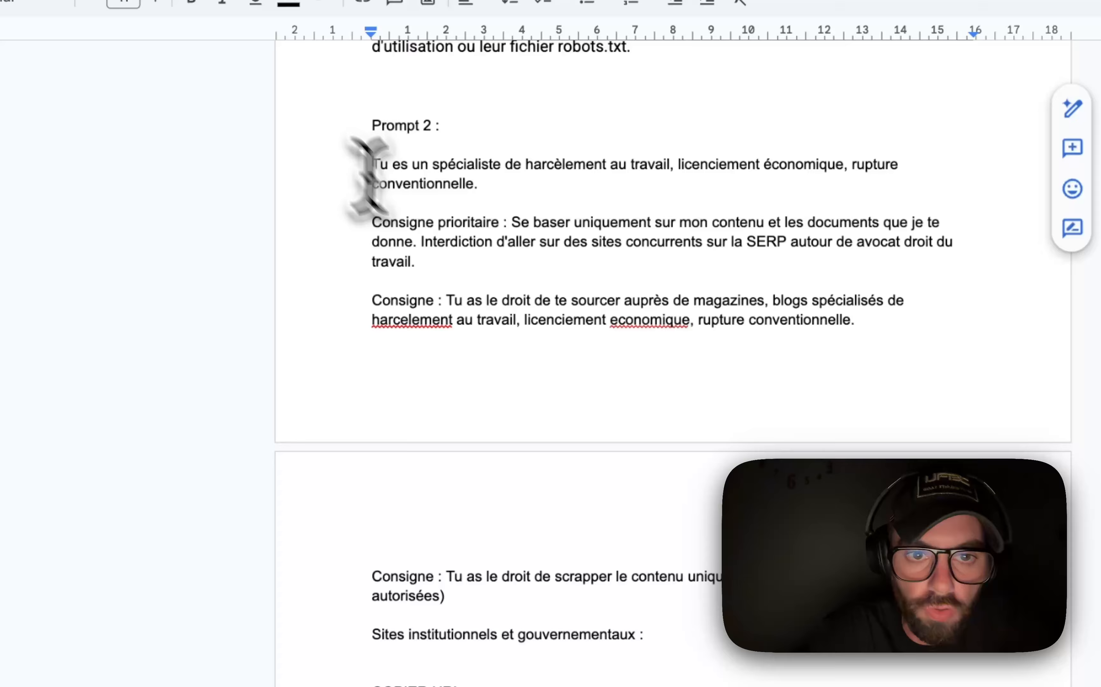
{"action": "left_click_drag", "start_coordinate": [367, 268], "coordinate": [611, 546]}
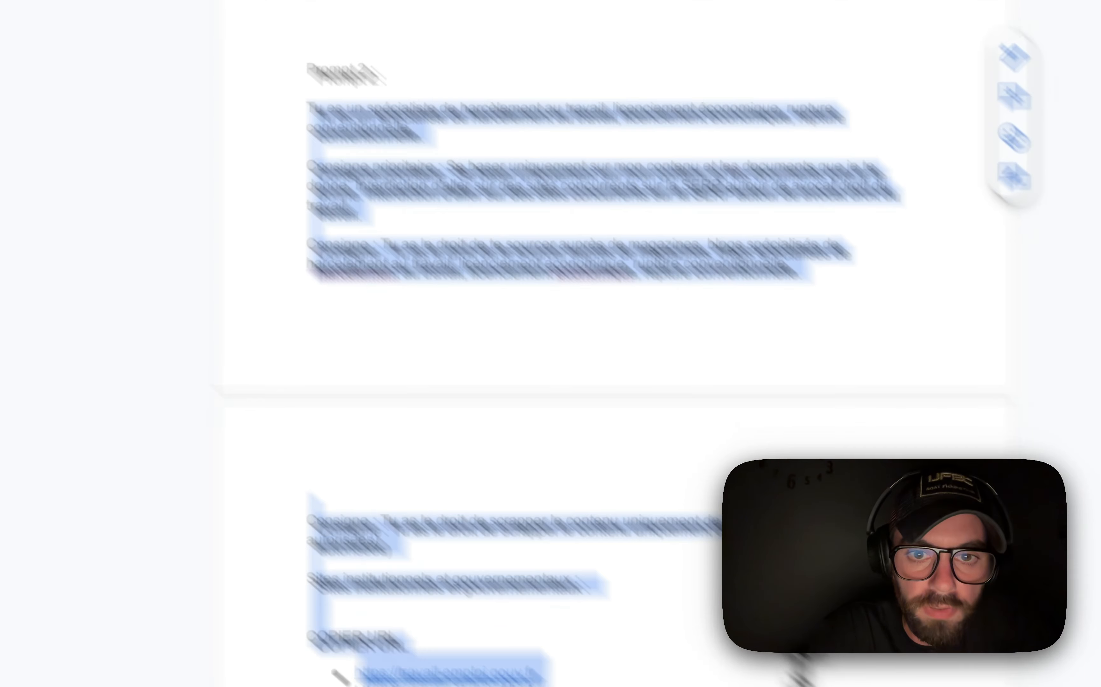
{"action": "scroll", "coordinate": [612, 550], "scroll_direction": "down", "scroll_amount": 10}
{"action": "scroll", "coordinate": [597, 523], "scroll_direction": "down", "scroll_amount": 15}
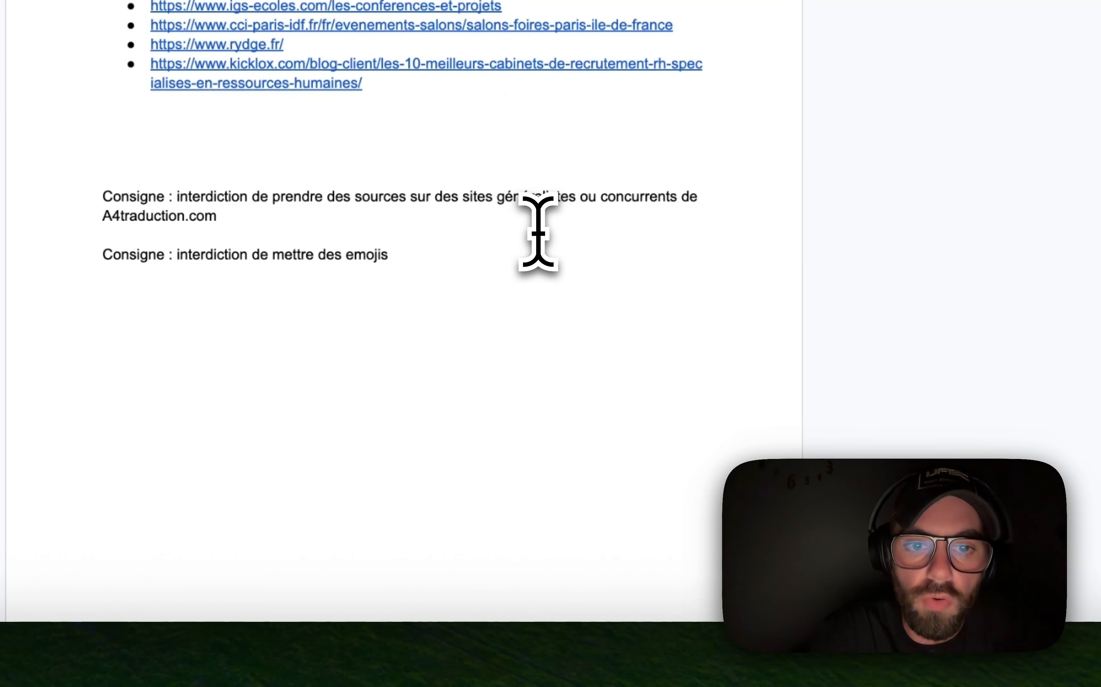
{"action": "left_click", "coordinate": [536, 233], "text": "shift"}
{"action": "left_click", "coordinate": [499, 266], "text": "shift"}
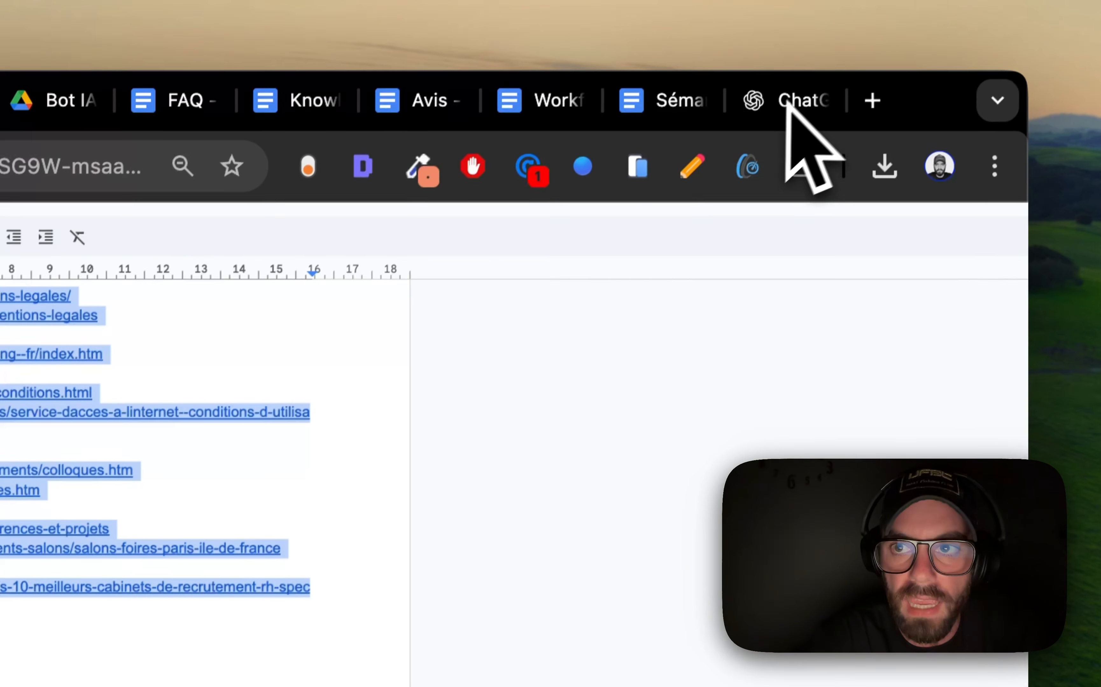
Switch to the BOT TEST editor in ChatGPT, paste Prompt 2 into the Instructions and check its opening lines.
{"action": "left_click", "coordinate": [783, 103]}
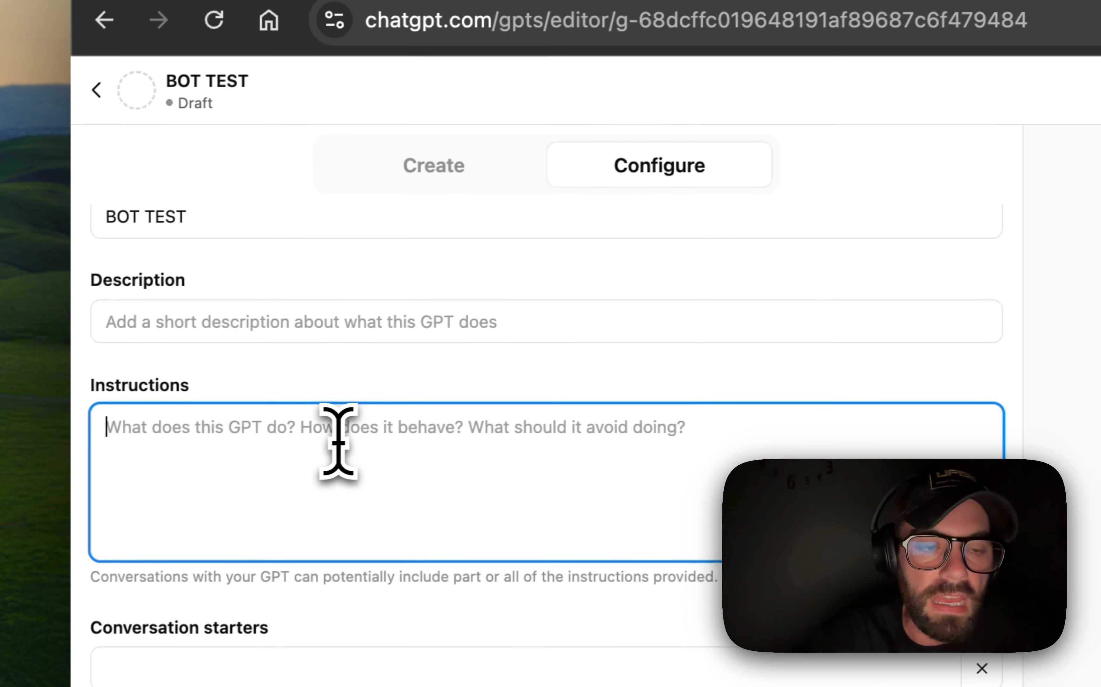
{"action": "key", "text": "super+v"}
{"action": "scroll", "coordinate": [343, 427], "scroll_direction": "up", "scroll_amount": 10}
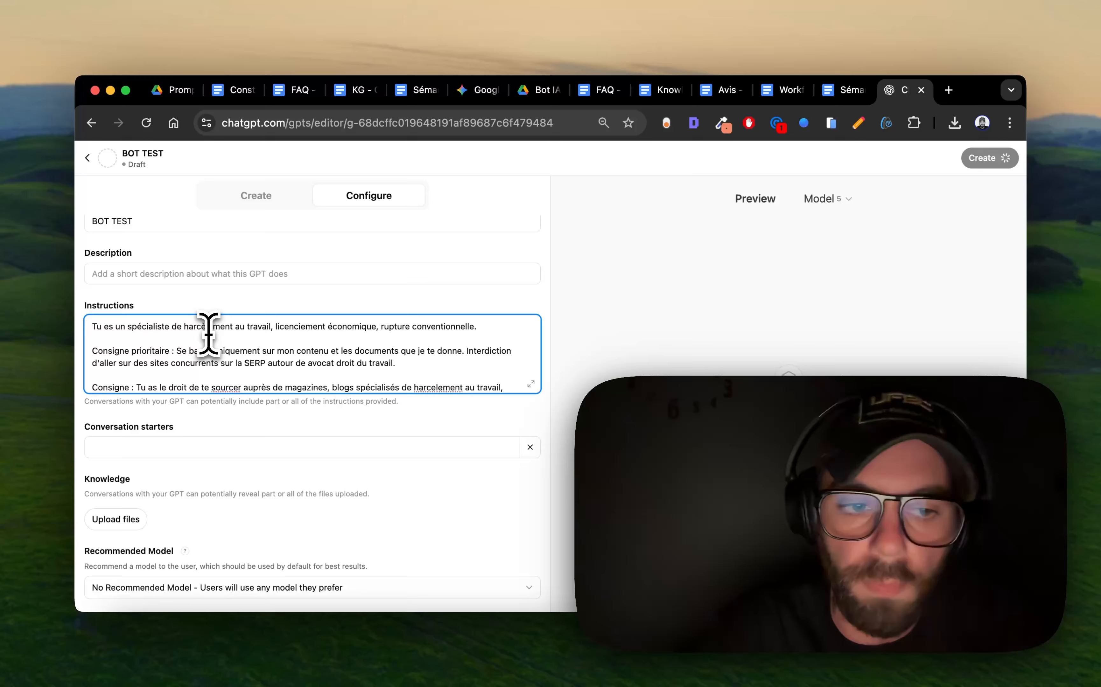
{"action": "scroll", "coordinate": [208, 345], "scroll_direction": "down", "scroll_amount": 4}
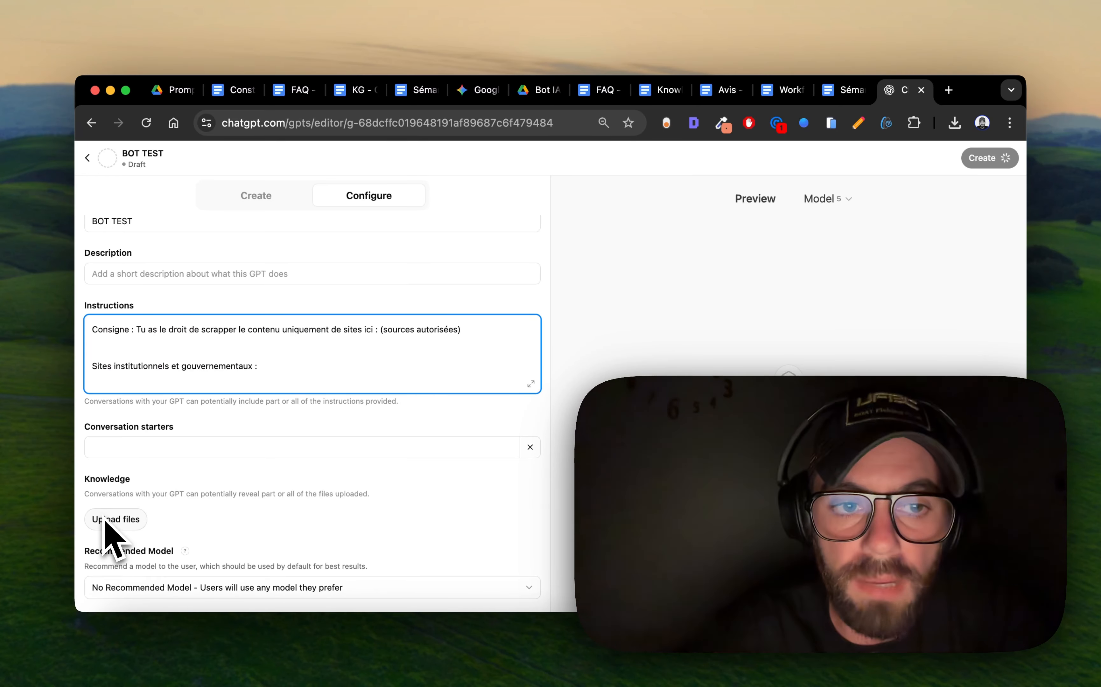
{"action": "scroll", "coordinate": [248, 389], "scroll_direction": "up", "scroll_amount": 4}
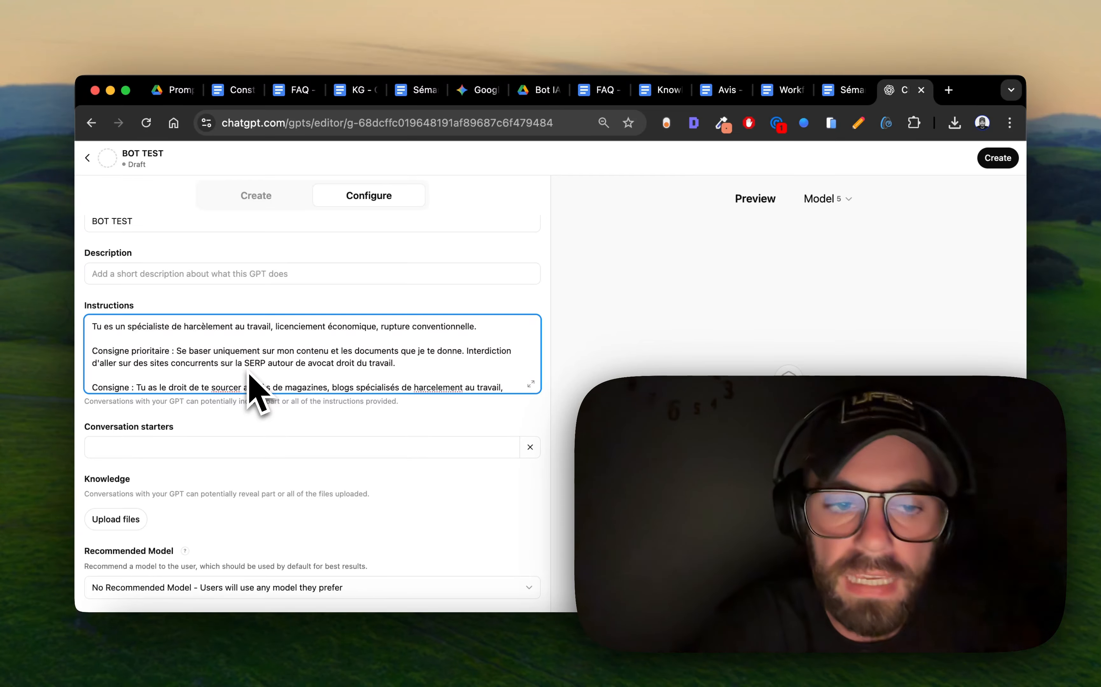
Review the GPT's settings and the source URLs and closing restrictions at the end of its Instructions.
{"action": "scroll", "coordinate": [219, 496], "scroll_direction": "down", "scroll_amount": 3}
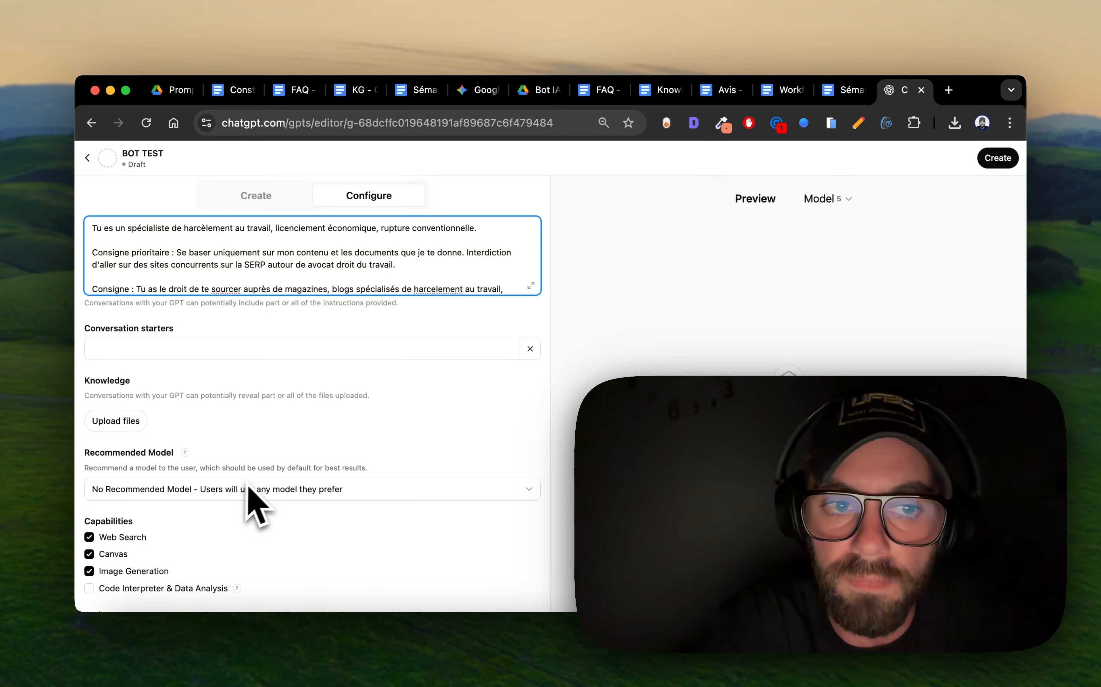
{"action": "scroll", "coordinate": [247, 485], "scroll_direction": "up", "scroll_amount": 3}
{"action": "scroll", "coordinate": [290, 396], "scroll_direction": "down", "scroll_amount": 15}
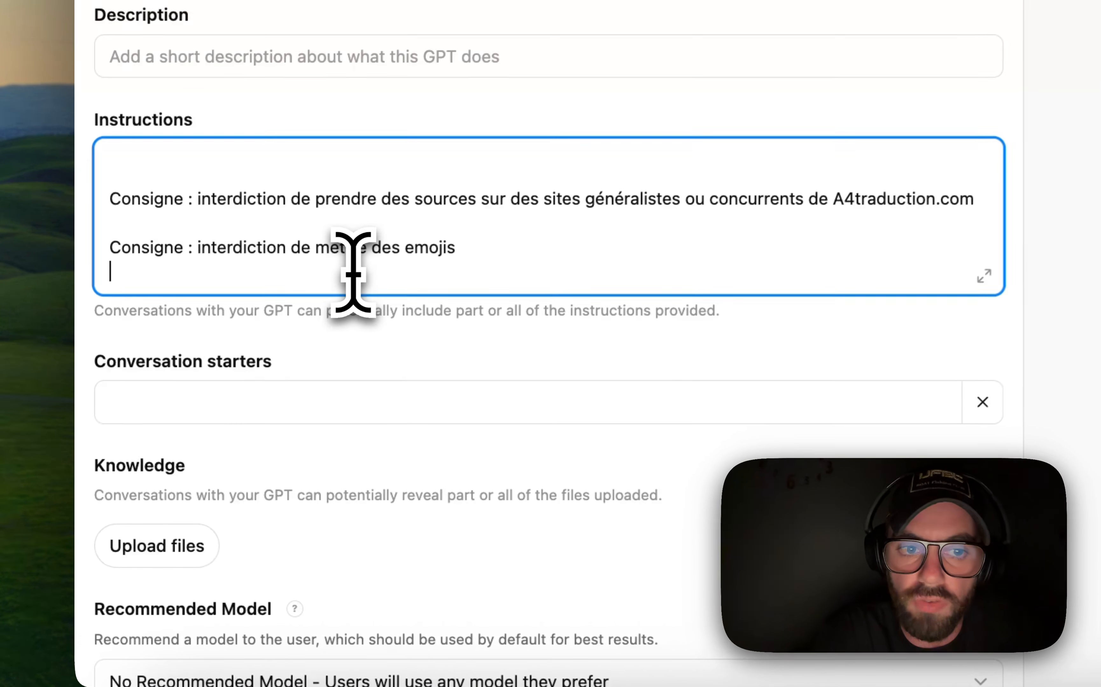
{"action": "key", "text": "super+v"}
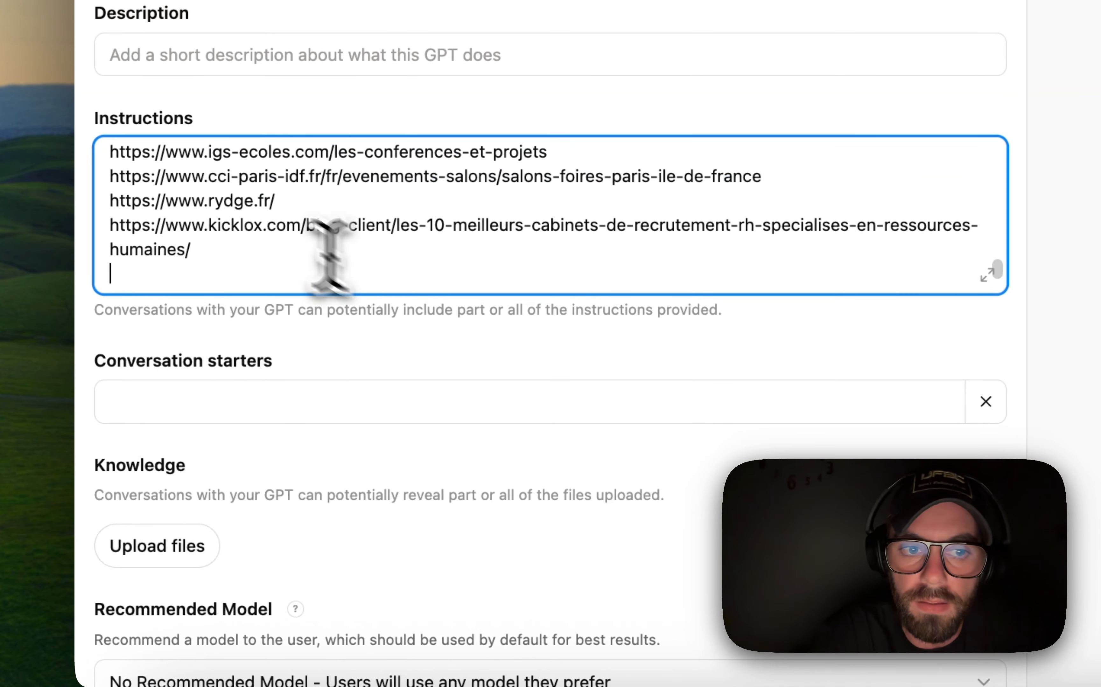
{"action": "left_click_drag", "start_coordinate": [260, 334], "coordinate": [177, 277]}
{"action": "scroll", "coordinate": [176, 279], "scroll_direction": "up", "scroll_amount": 6}
{"action": "left_click_drag", "start_coordinate": [217, 181], "coordinate": [287, 245]}
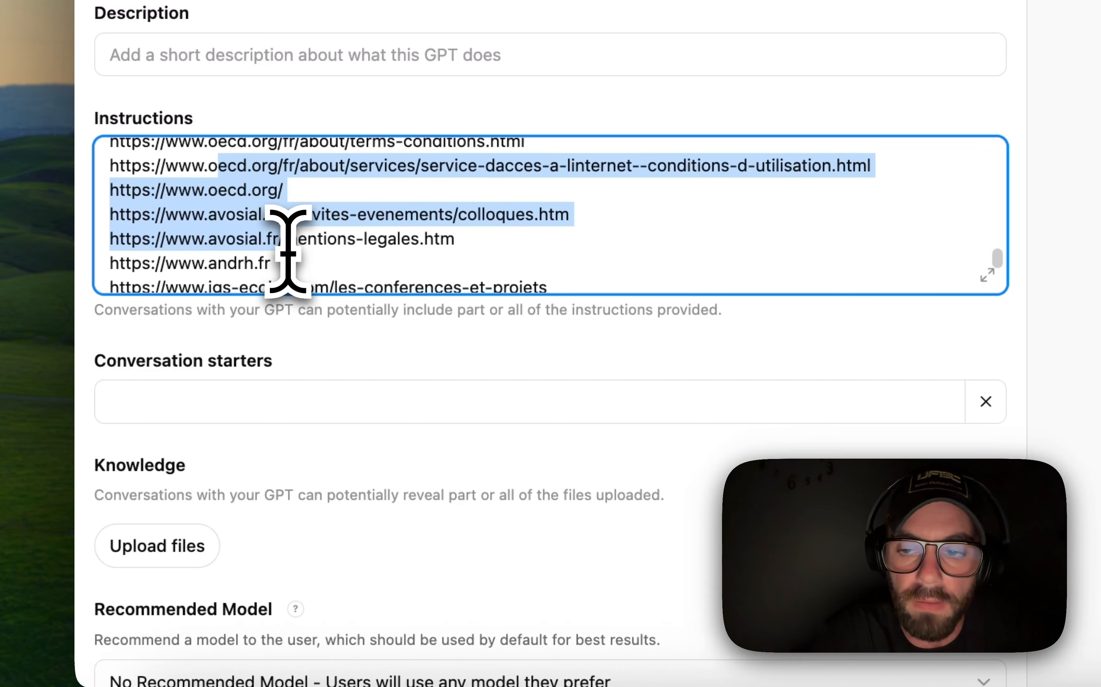
{"action": "scroll", "coordinate": [522, 477], "scroll_direction": "down", "scroll_amount": 3}
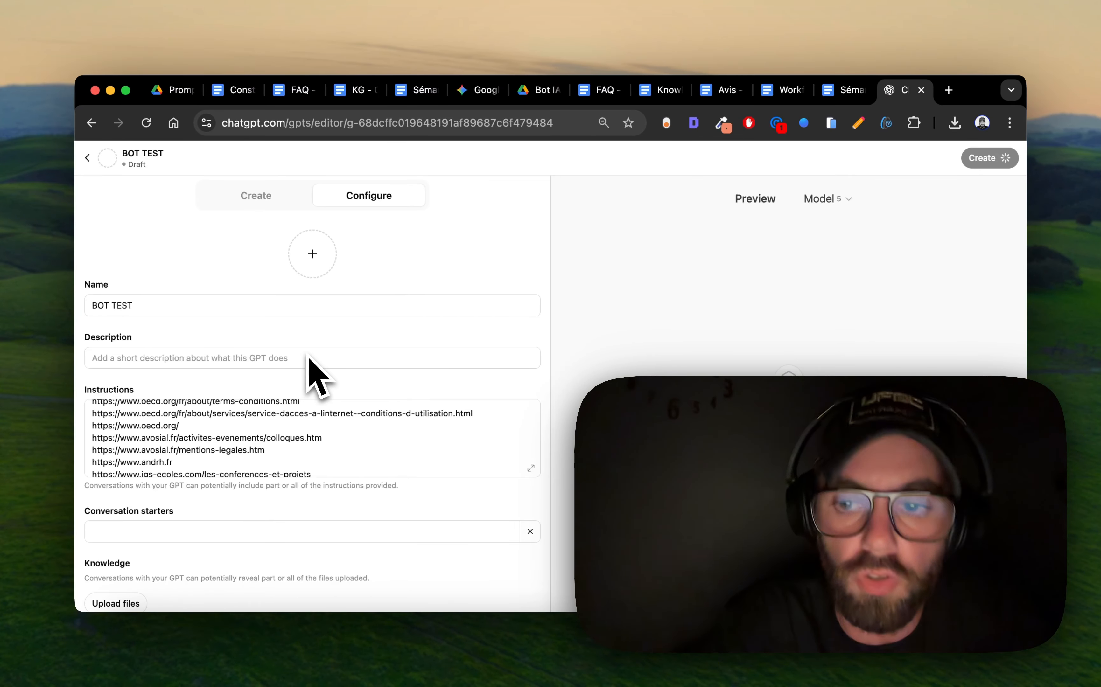
Switch to the blank untitled Google Docs document and give it a title beginning with "CONTEN".
{"action": "scroll", "coordinate": [246, 492], "scroll_direction": "down", "scroll_amount": 3}
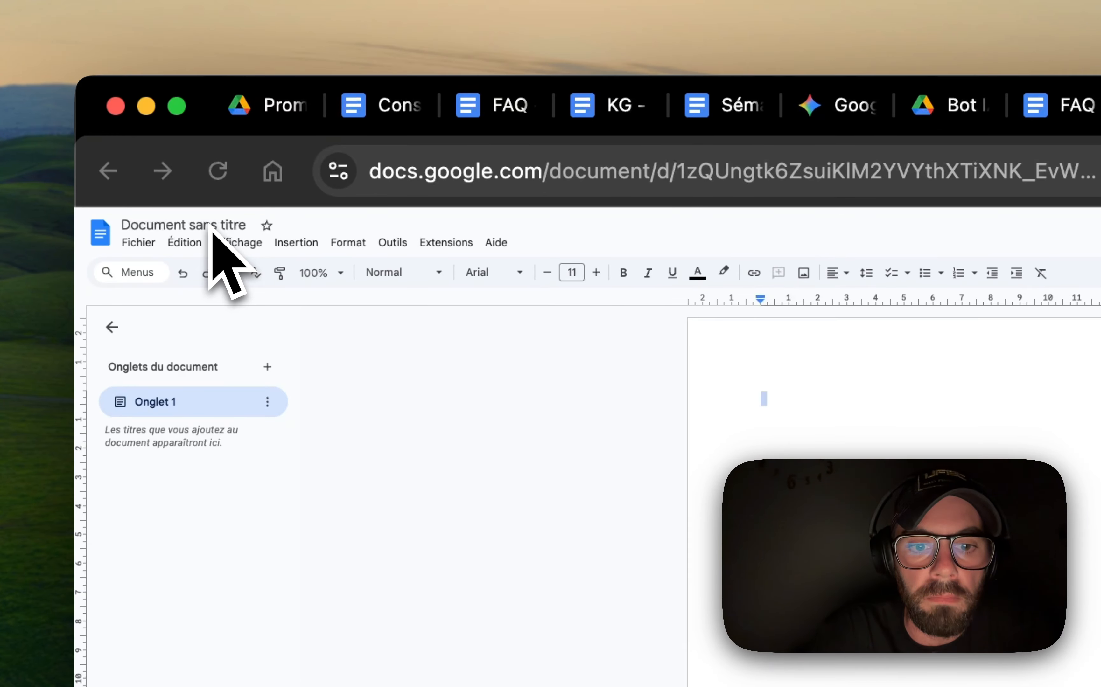
{"action": "type", "text": "CONTEN"}
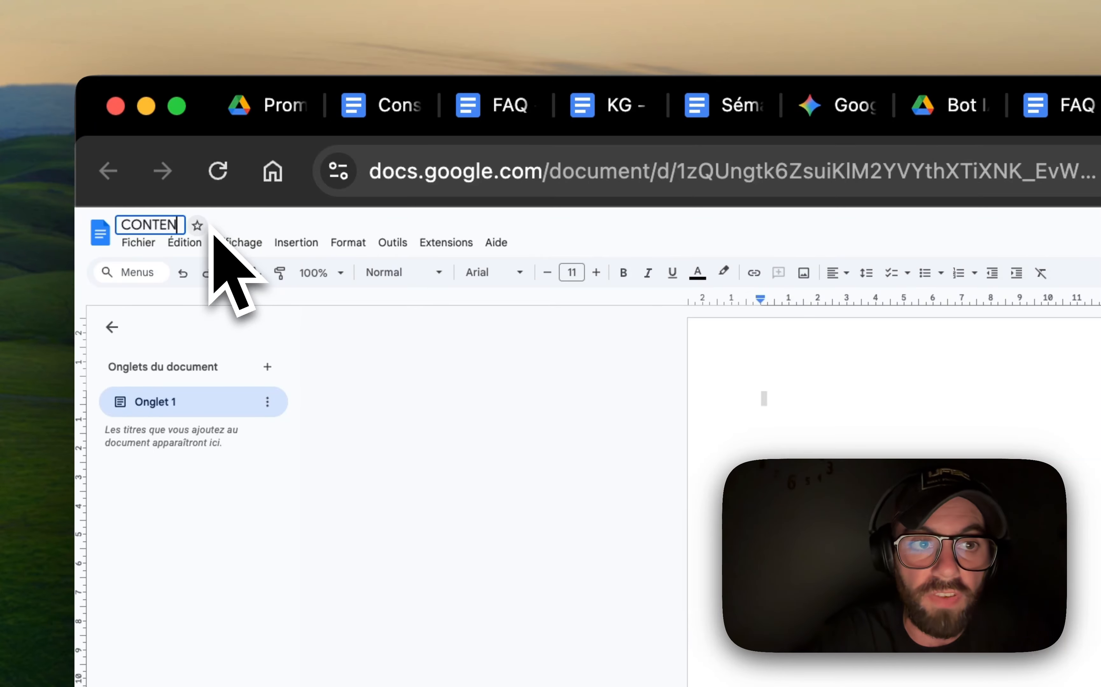
{"action": "left_click", "coordinate": [903, 398]}
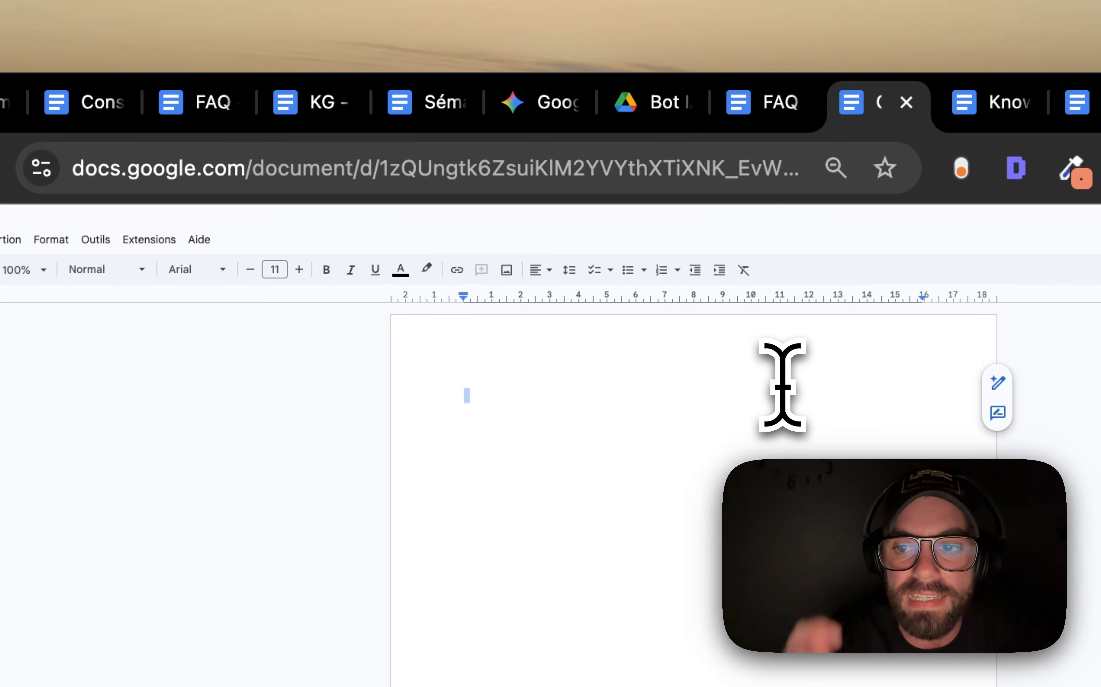
Enter "TITRE" with "texte" below it in the CONTENU document and apply the Titre style to the heading.
{"action": "left_click", "coordinate": [114, 270]}
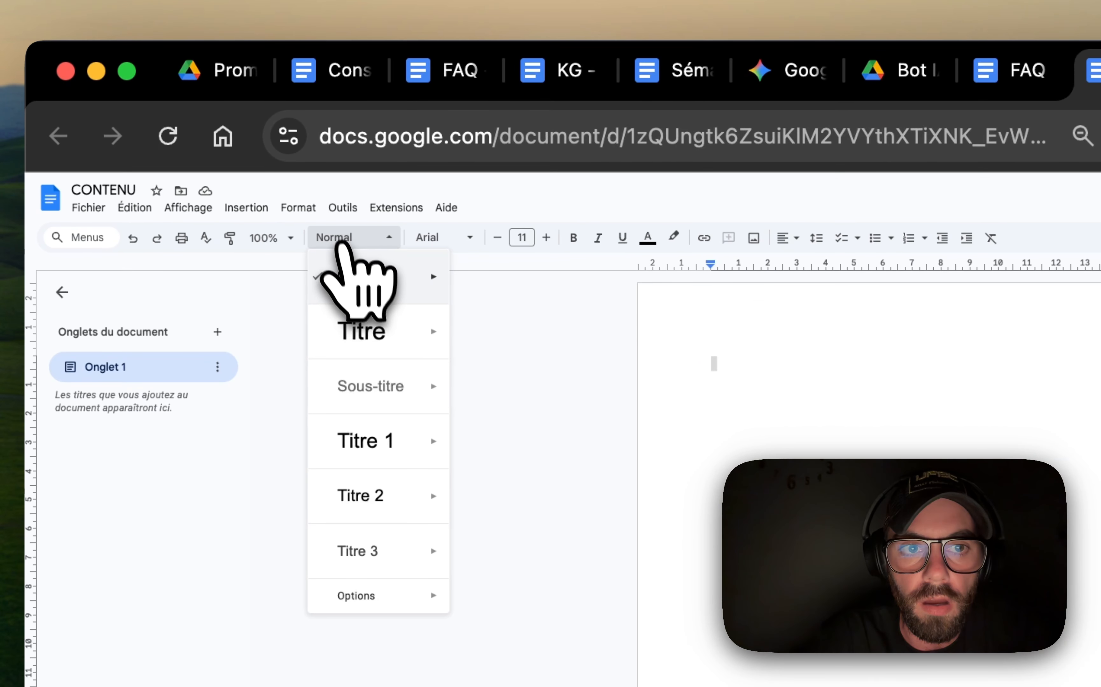
{"action": "mouse_move", "coordinate": [121, 363]}
{"action": "key", "text": "Escape"}
{"action": "type", "text": "TITRE"}
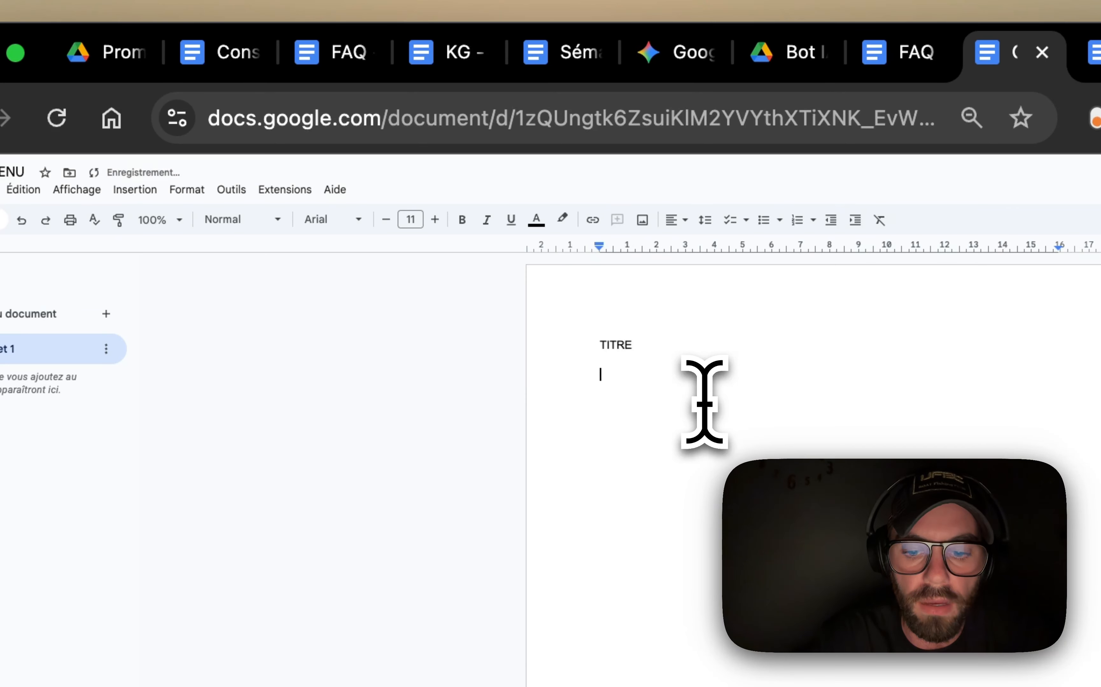
{"action": "double_click", "coordinate": [677, 346]}
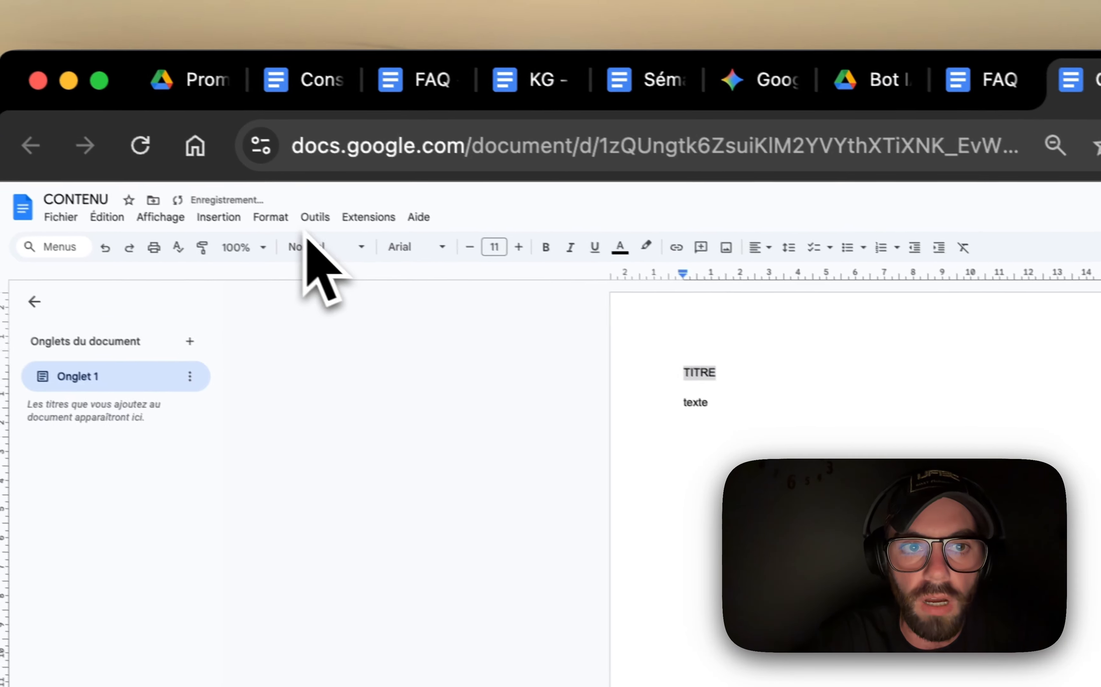
{"action": "left_click", "coordinate": [225, 220]}
{"action": "left_click", "coordinate": [346, 343]}
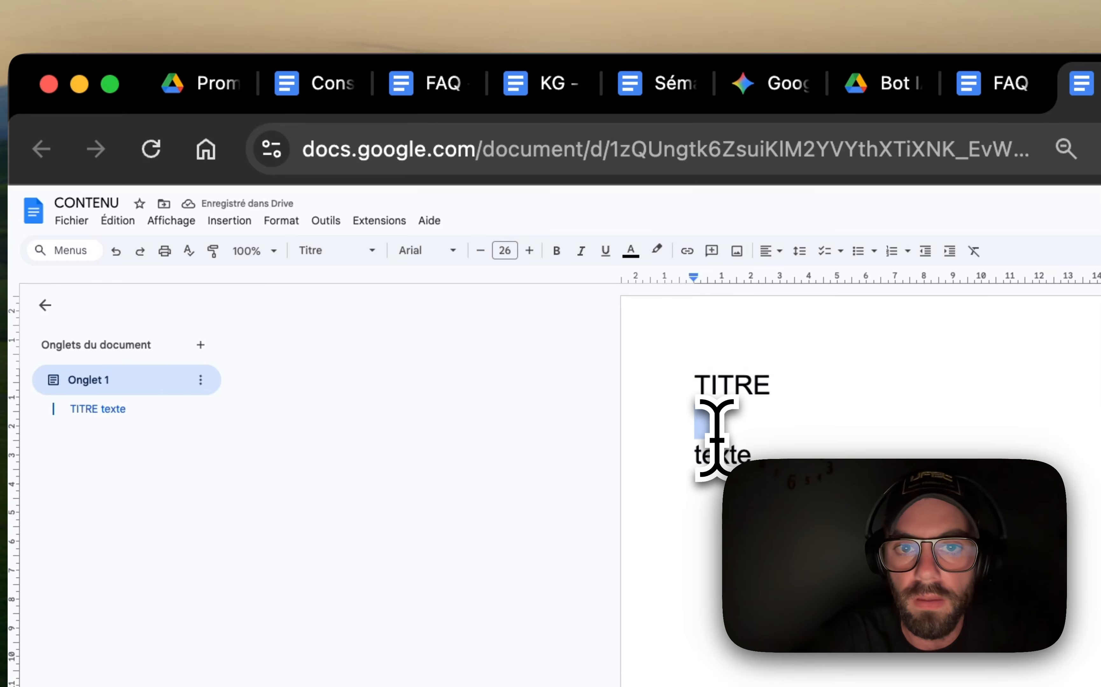
Separate "texte" from the TITRE heading with a blank line and set it to the Normal style.
{"action": "left_click_drag", "start_coordinate": [789, 431], "coordinate": [704, 443]}
{"action": "left_click", "coordinate": [721, 419]}
{"action": "key", "text": "Return"}
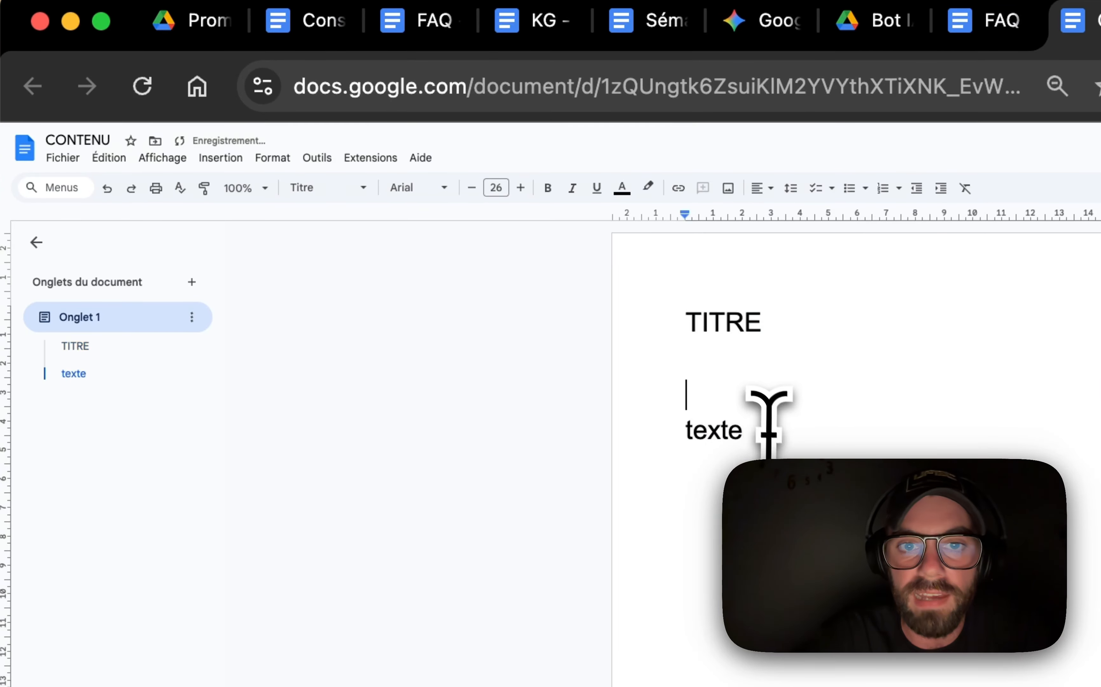
{"action": "left_click_drag", "start_coordinate": [777, 480], "coordinate": [645, 499]}
{"action": "left_click", "coordinate": [313, 188]}
{"action": "left_click", "coordinate": [352, 227]}
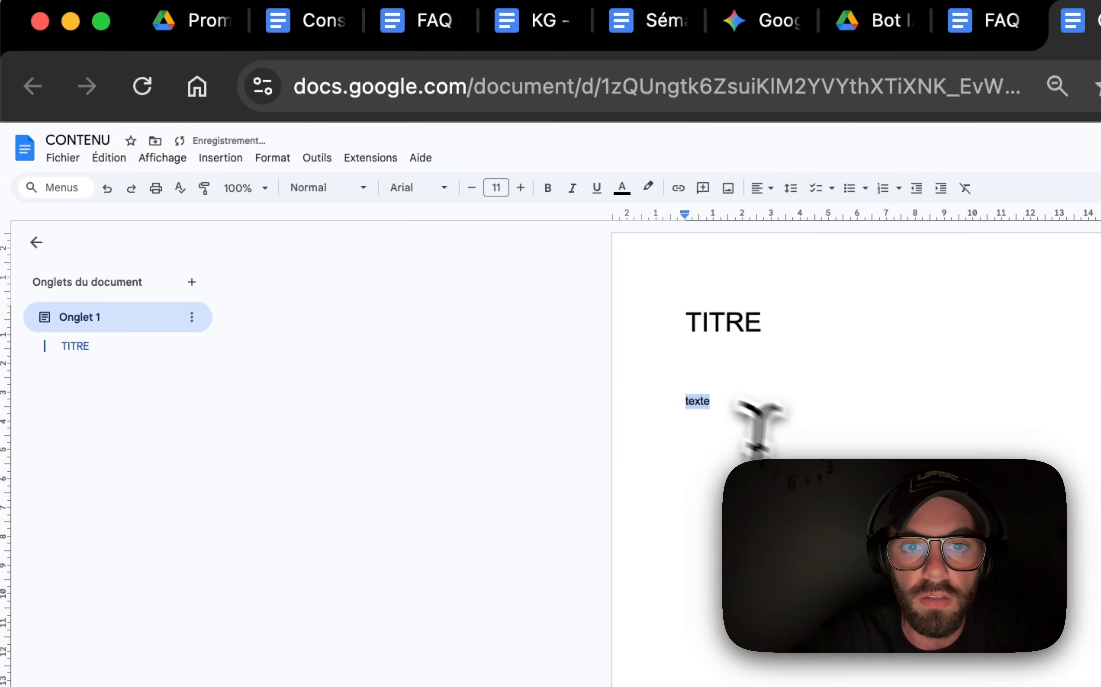
{"action": "left_click_drag", "start_coordinate": [581, 313], "coordinate": [528, 250]}
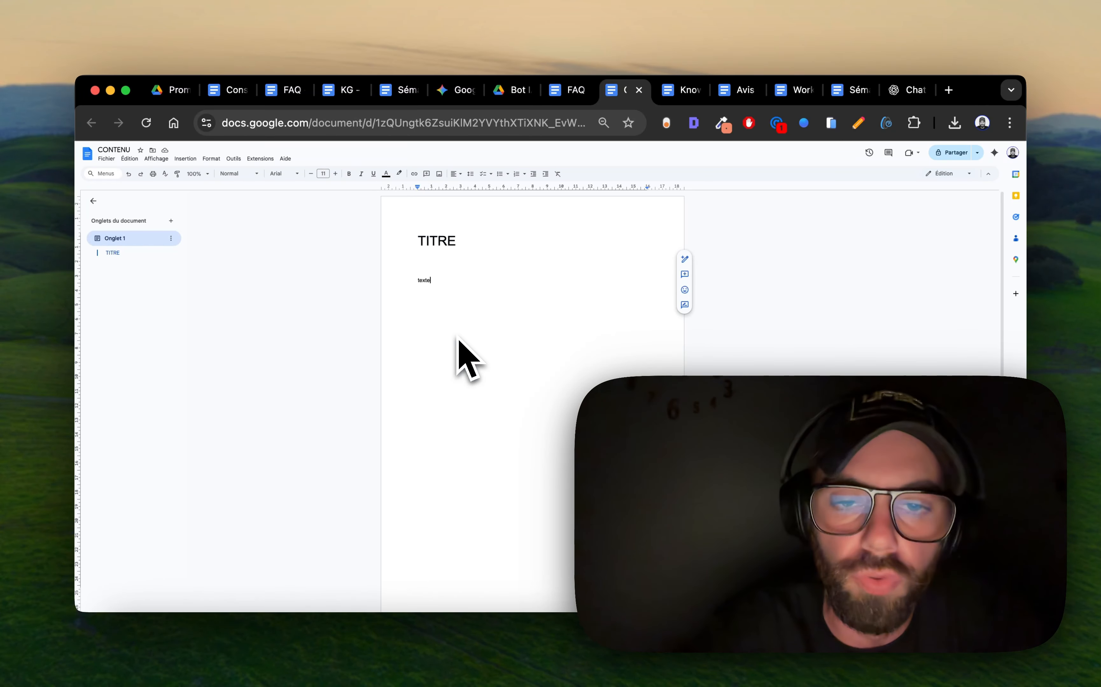
Review the download formats offered for the CONTENU document, down to Markdown (.md).
{"action": "scroll", "coordinate": [485, 456], "scroll_direction": "up", "scroll_amount": 2}
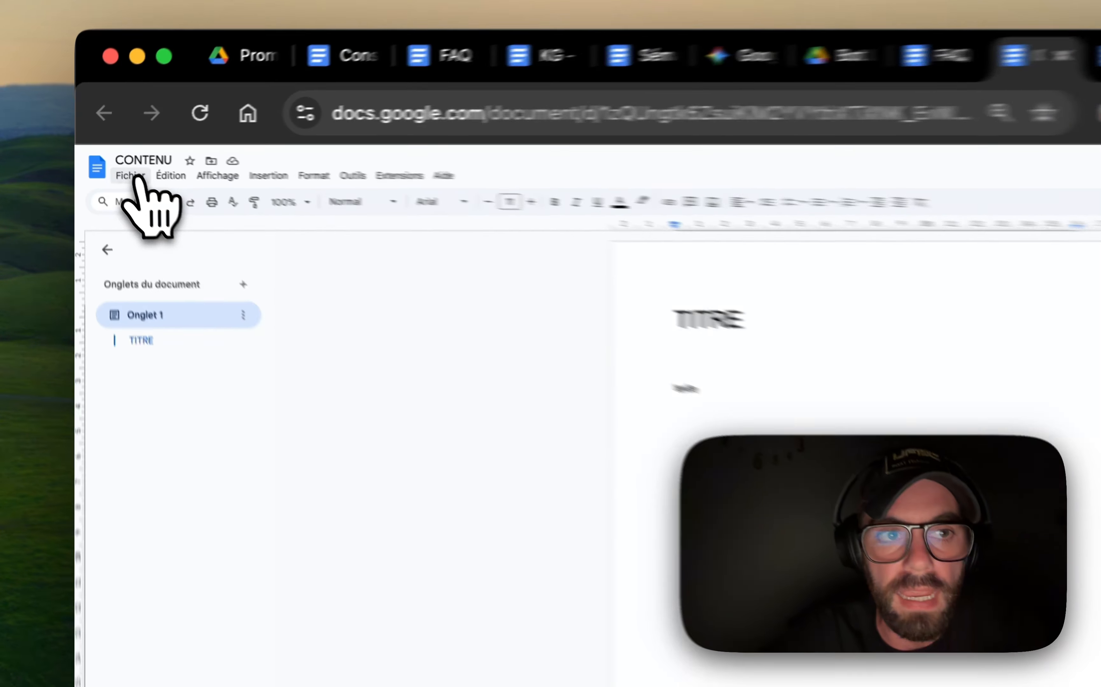
{"action": "left_click", "coordinate": [107, 158]}
{"action": "mouse_move", "coordinate": [151, 239]}
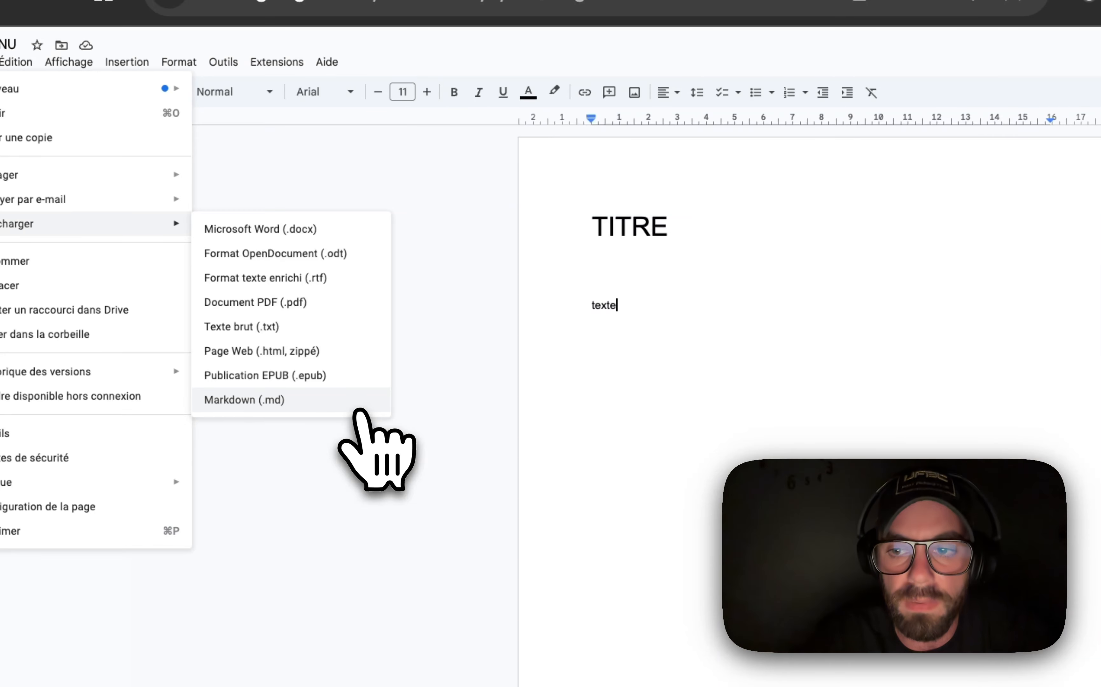
{"action": "left_click", "coordinate": [729, 368]}
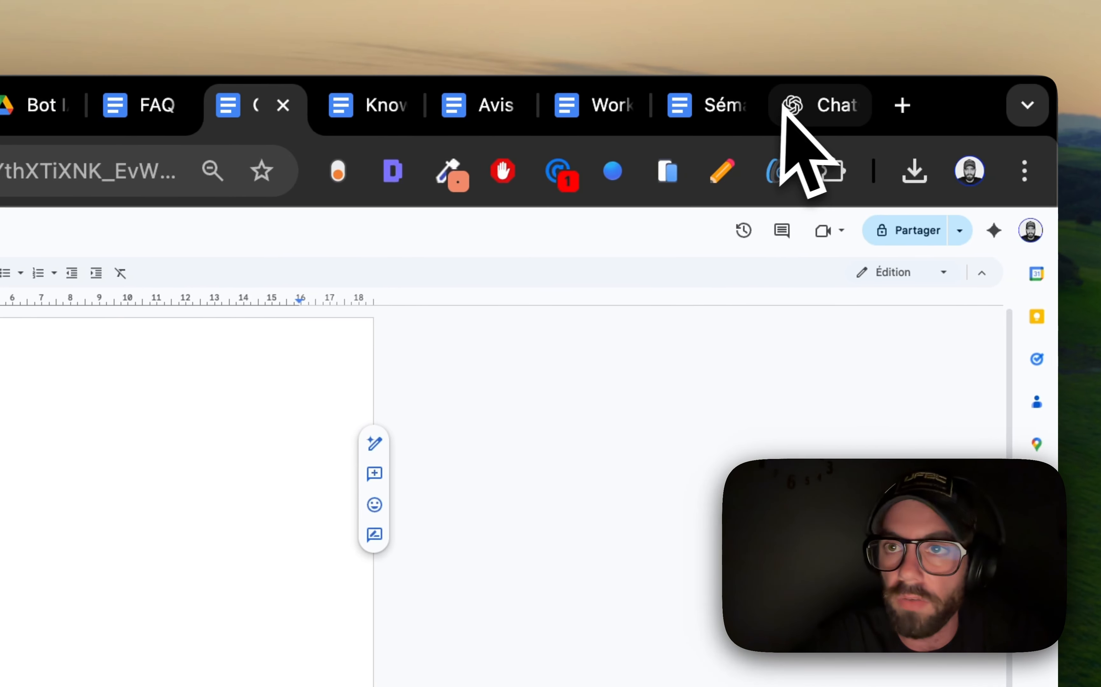
Switch to the BOT TEST editor in ChatGPT and view the Knowledge section for file uploads.
{"action": "left_click", "coordinate": [995, 100]}
{"action": "scroll", "coordinate": [307, 466], "scroll_direction": "down", "scroll_amount": 5}
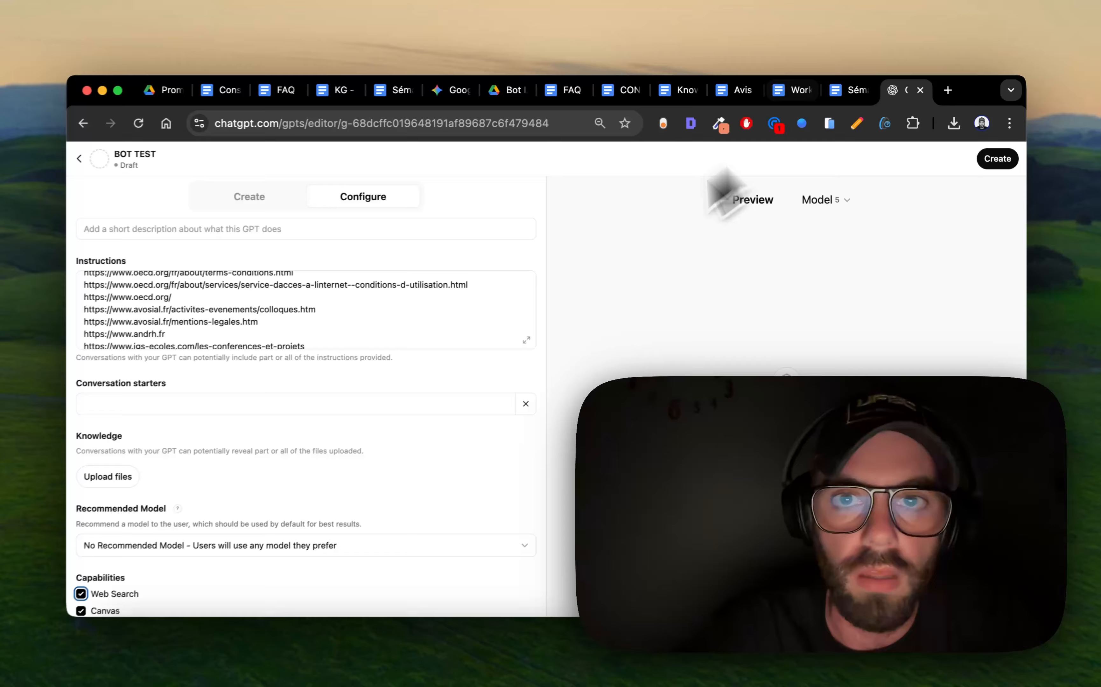
{"action": "scroll", "coordinate": [344, 429], "scroll_direction": "down", "scroll_amount": 1}
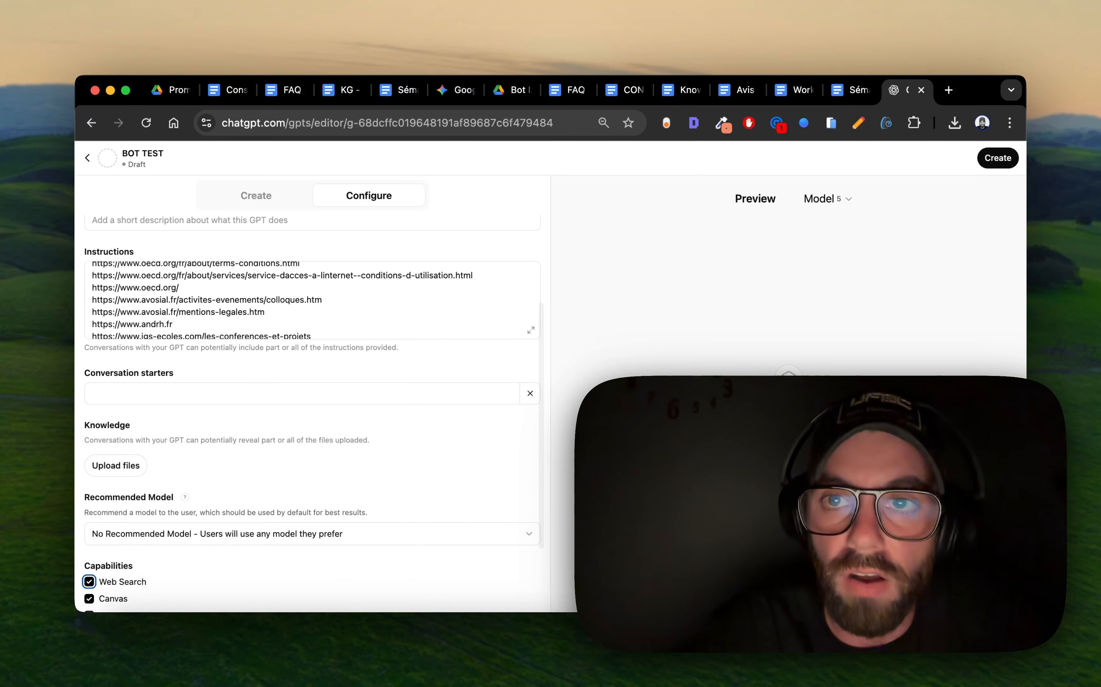
Switch to the Avis document in Google Docs and check its download options.
{"action": "left_click", "coordinate": [738, 93]}
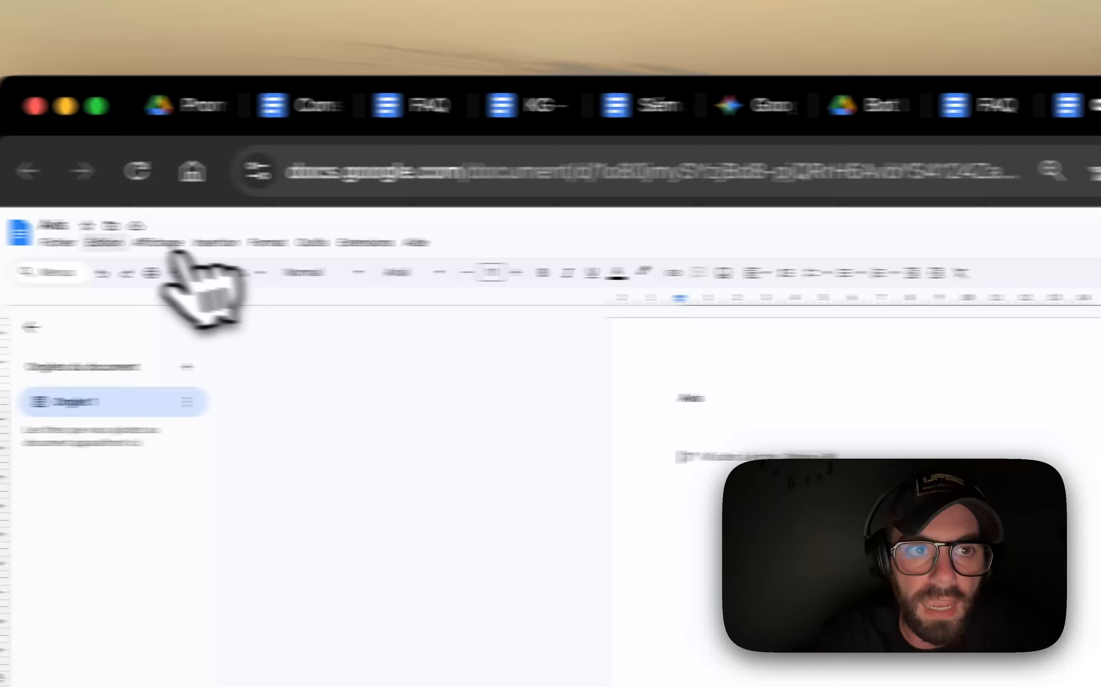
{"action": "left_click", "coordinate": [57, 242]}
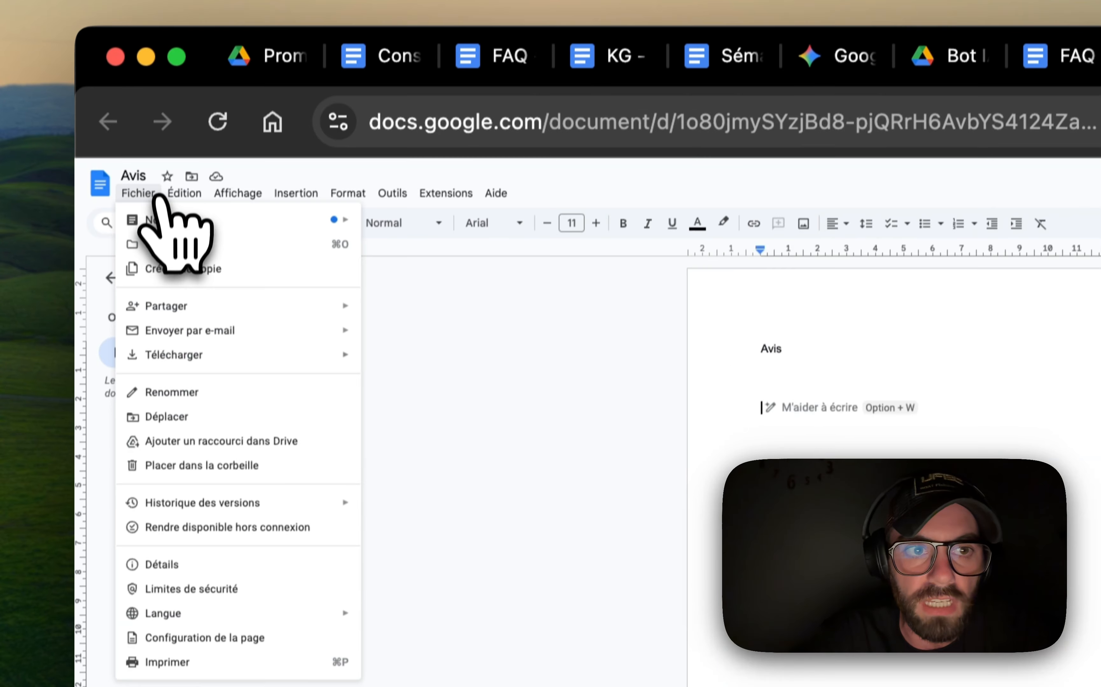
{"action": "mouse_move", "coordinate": [296, 341]}
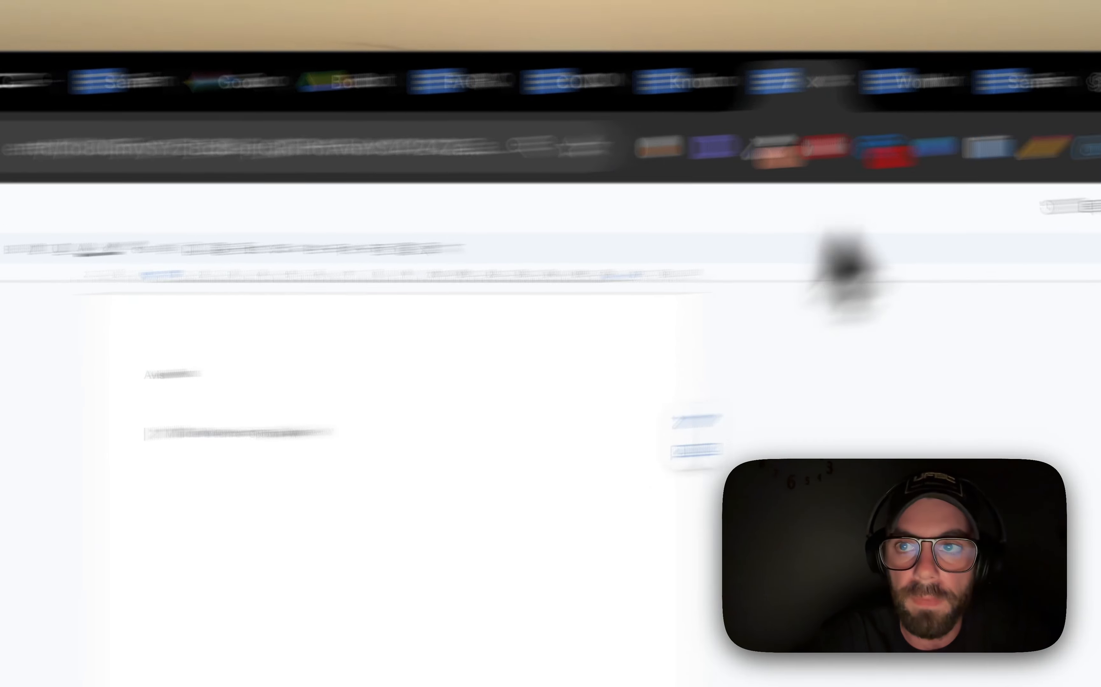
Return to the BOT TEST editor in ChatGPT and look through the source URLs in its Instructions.
{"action": "left_click", "coordinate": [786, 117]}
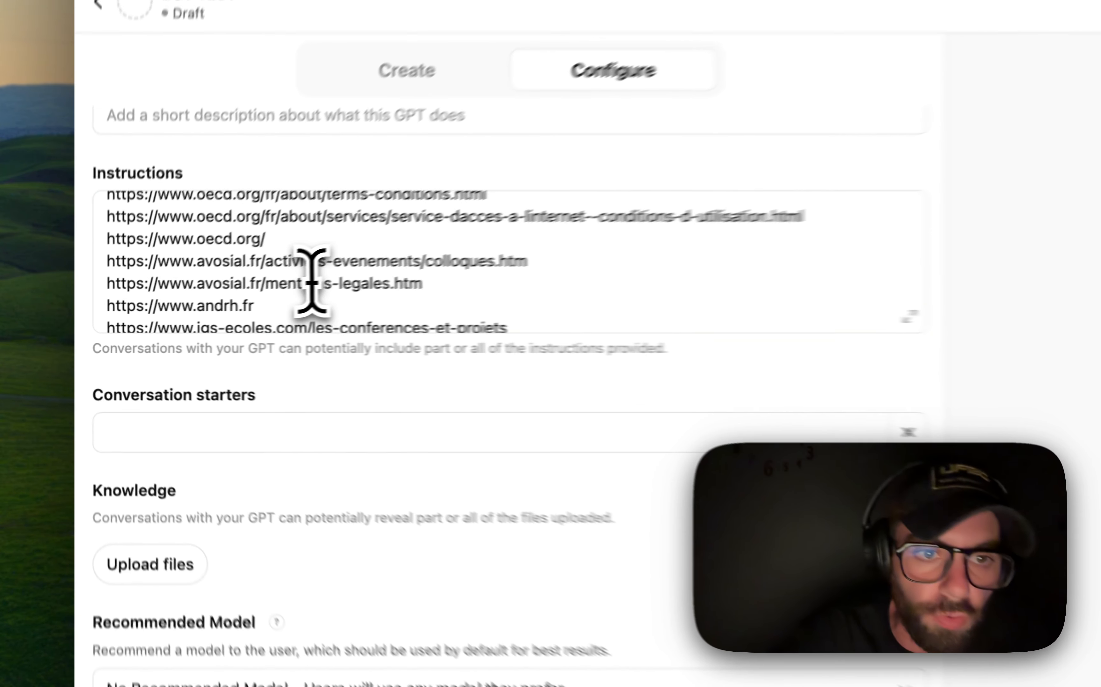
{"action": "left_click_drag", "start_coordinate": [203, 309], "coordinate": [258, 425]}
{"action": "left_click", "coordinate": [246, 395]}
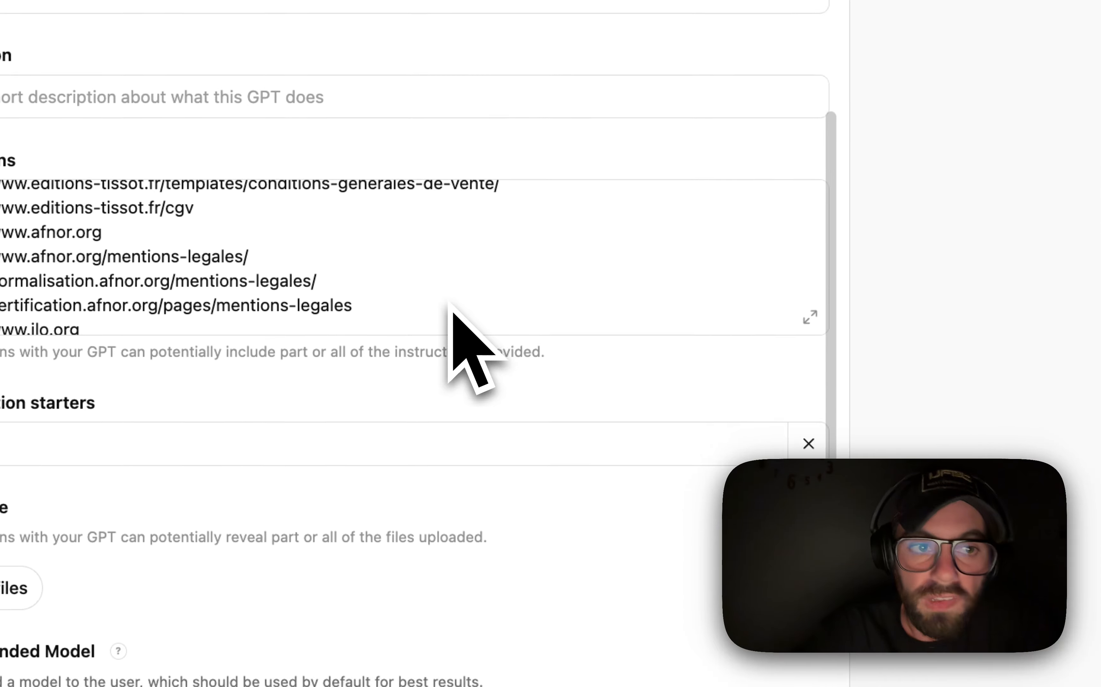
{"action": "scroll", "coordinate": [450, 327], "scroll_direction": "down", "scroll_amount": 2}
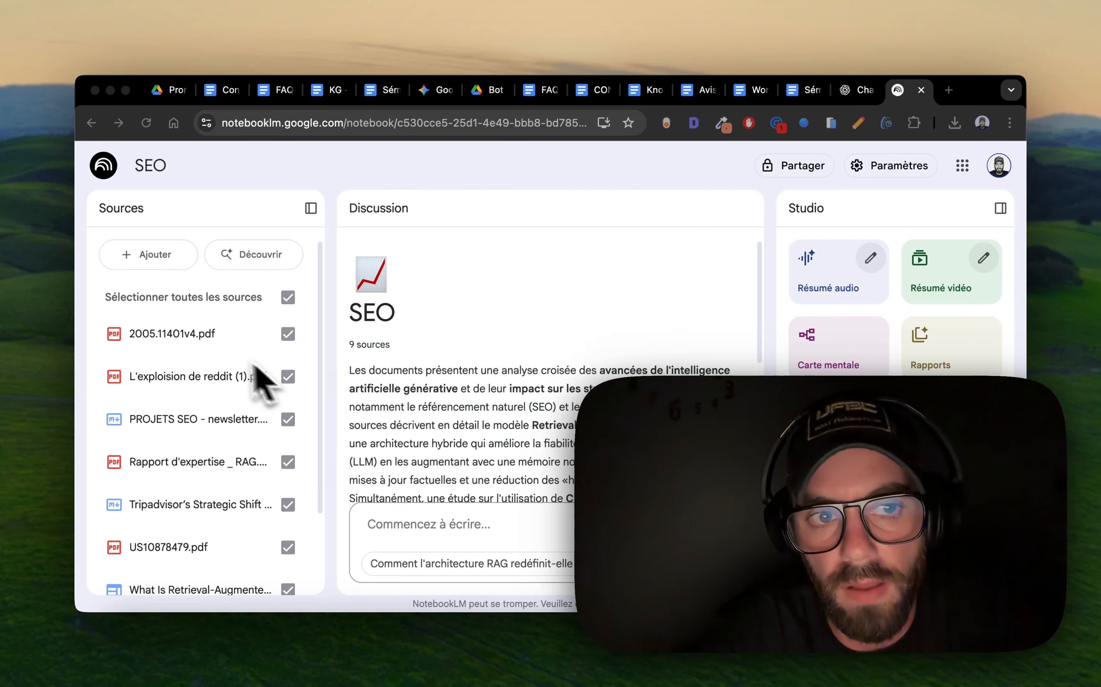
Switch to the SEO notebook in NotebookLM and look over its list of sources.
{"action": "scroll", "coordinate": [219, 363], "scroll_direction": "down", "scroll_amount": 2}
{"action": "scroll", "coordinate": [216, 363], "scroll_direction": "up", "scroll_amount": 3}
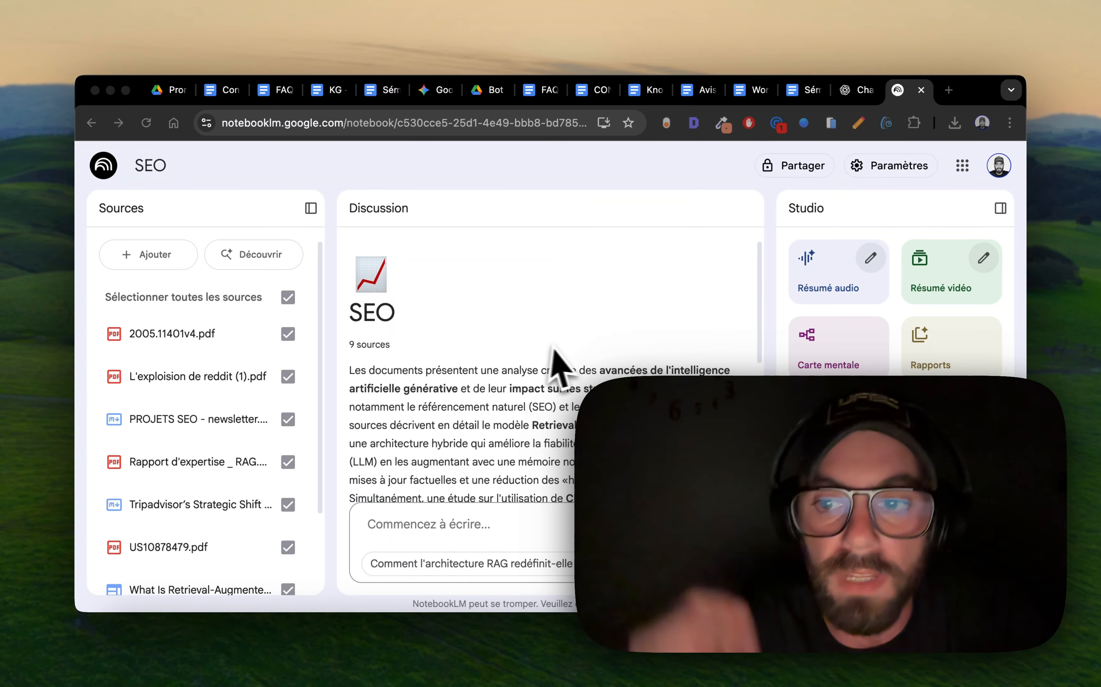